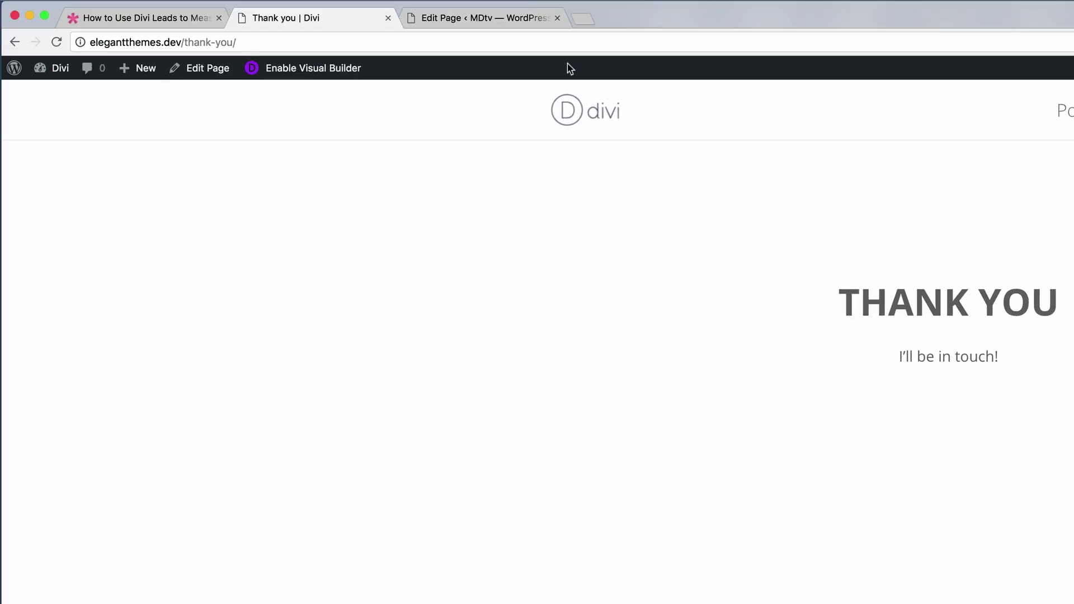
# - Copy the thank-you page's URL and open the About & Contact page for editing
pyautogui.click(524, 43)
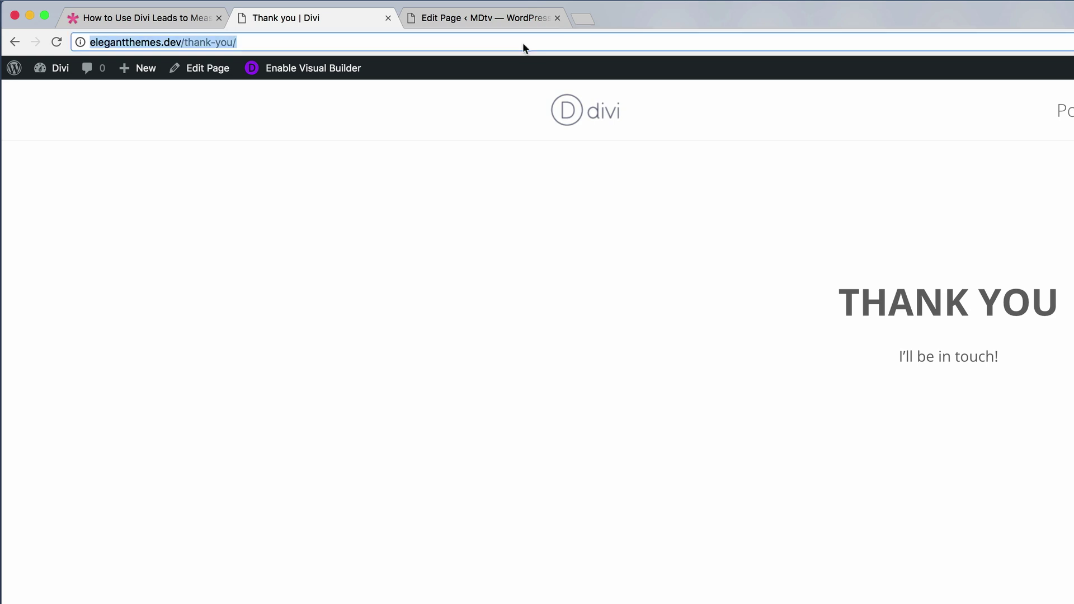
pyautogui.moveTo(55, 71)
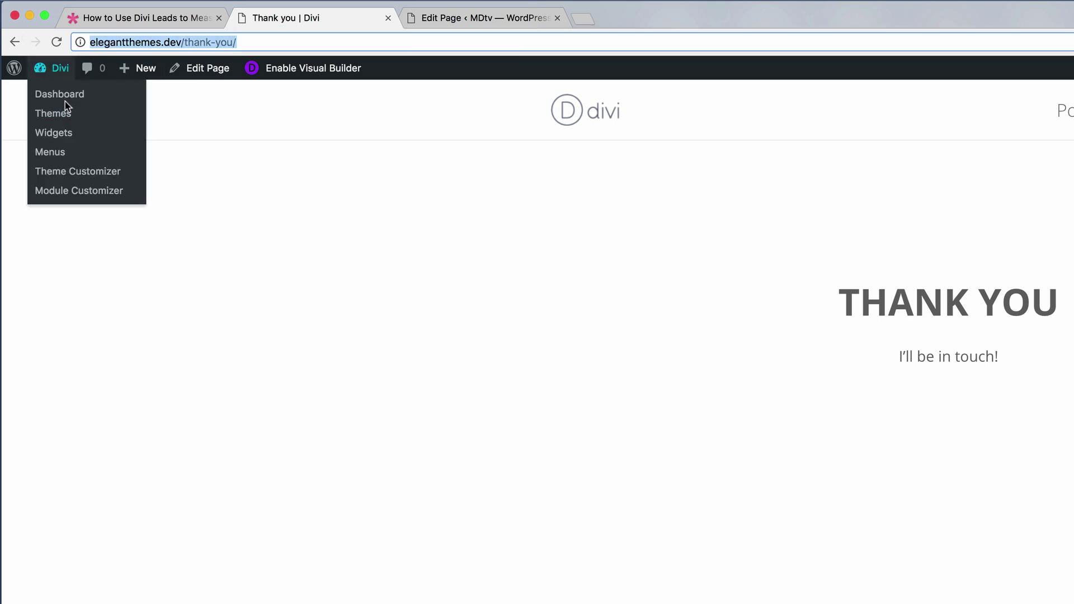
pyautogui.click(65, 98)
pyautogui.moveTo(84, 237)
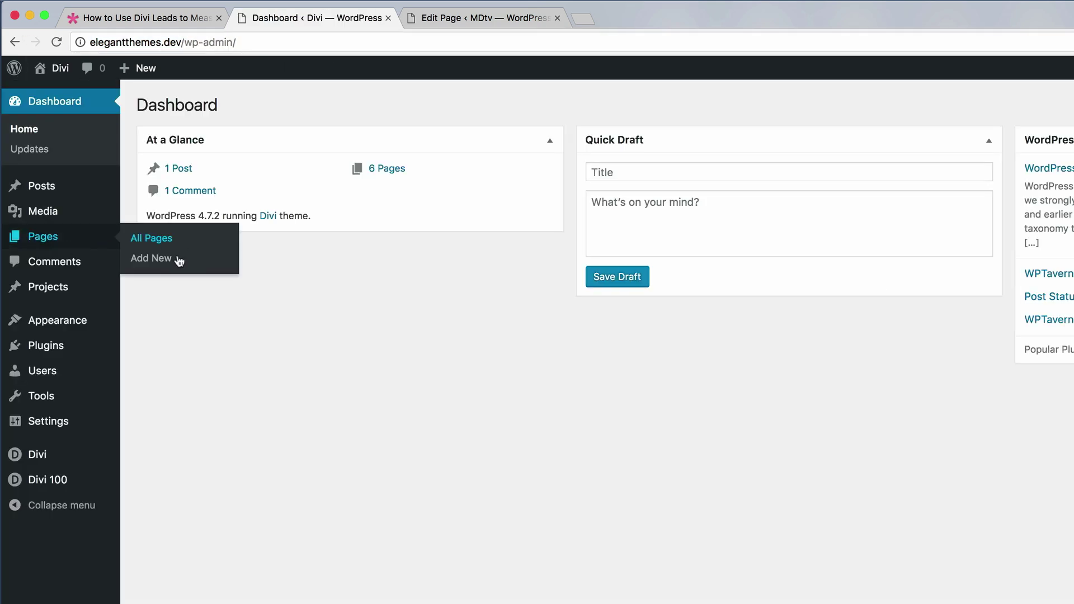
pyautogui.click(159, 239)
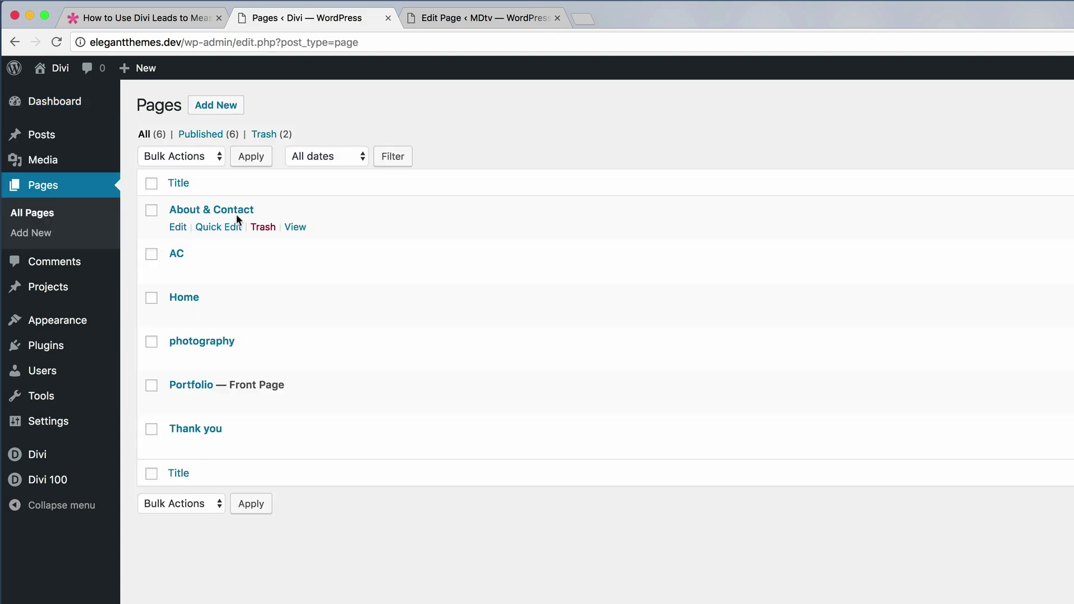
pyautogui.click(178, 227)
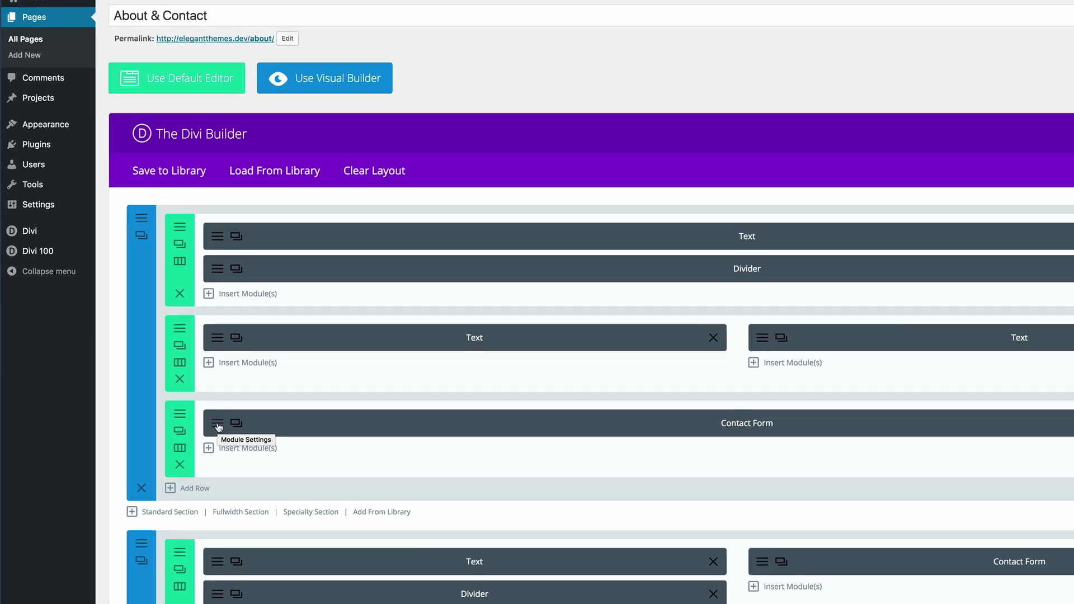
pyautogui.click(219, 428)
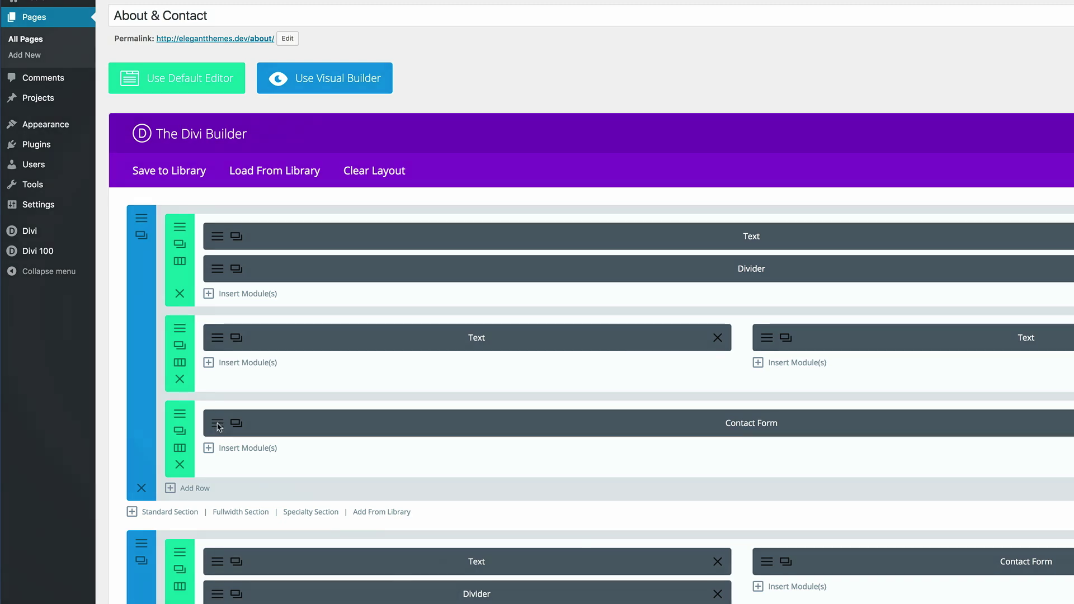
pyautogui.scroll(-6, 644, 405)
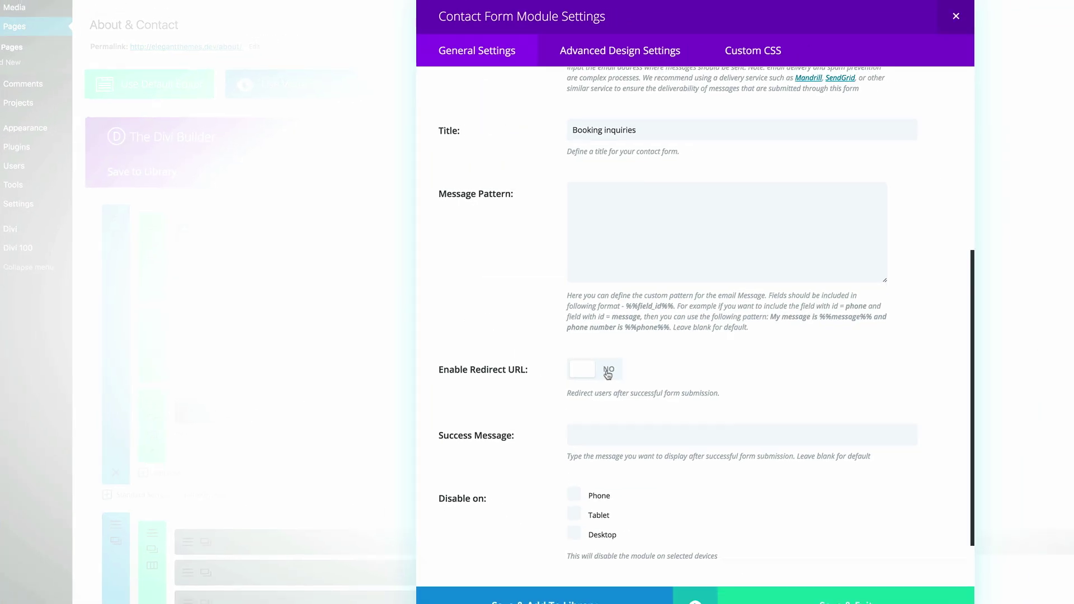
pyautogui.click(661, 382)
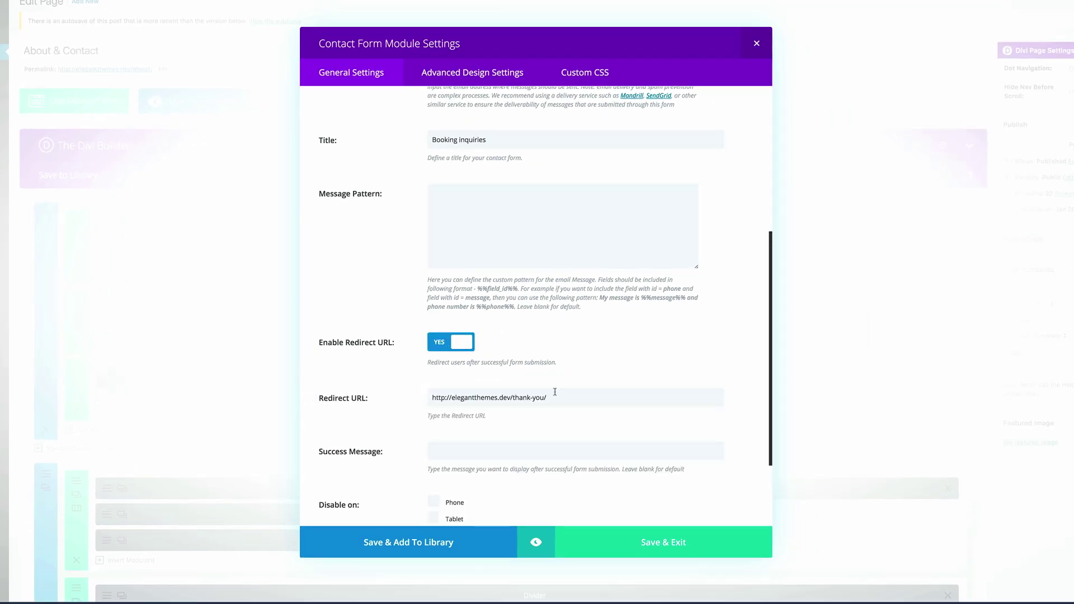
pyautogui.moveTo(554, 397); pyautogui.dragTo(418, 399)
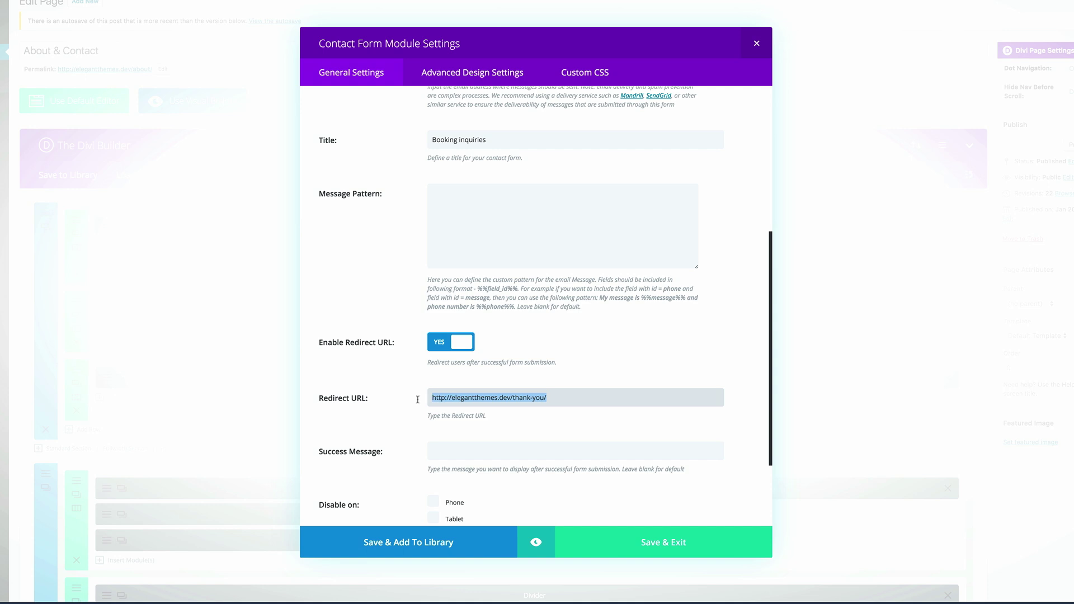
pyautogui.click(418, 399)
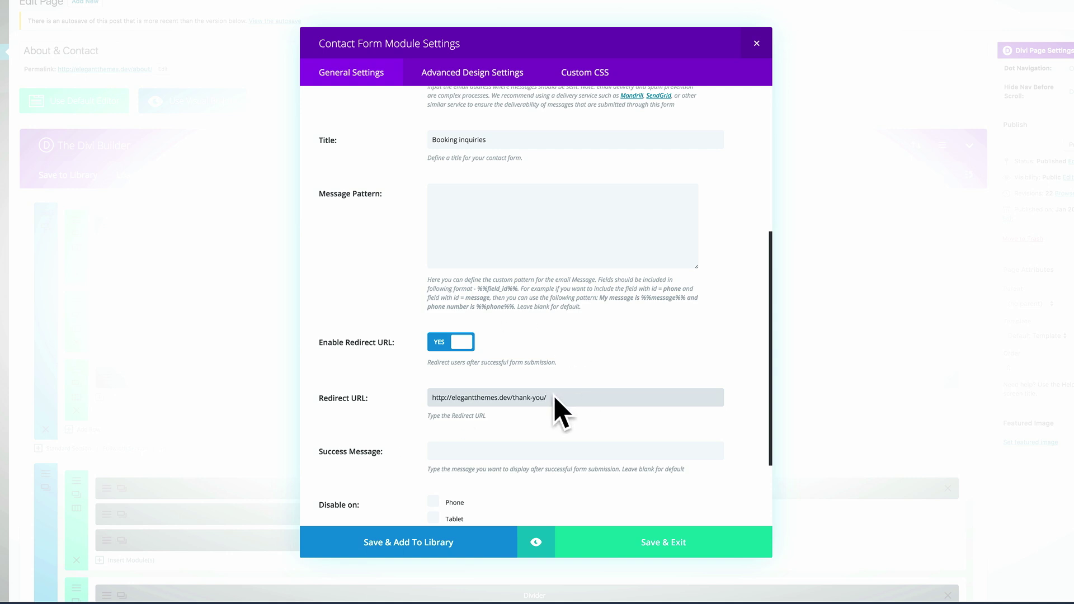
pyautogui.click(663, 542)
pyautogui.scroll(-1, 606, 453)
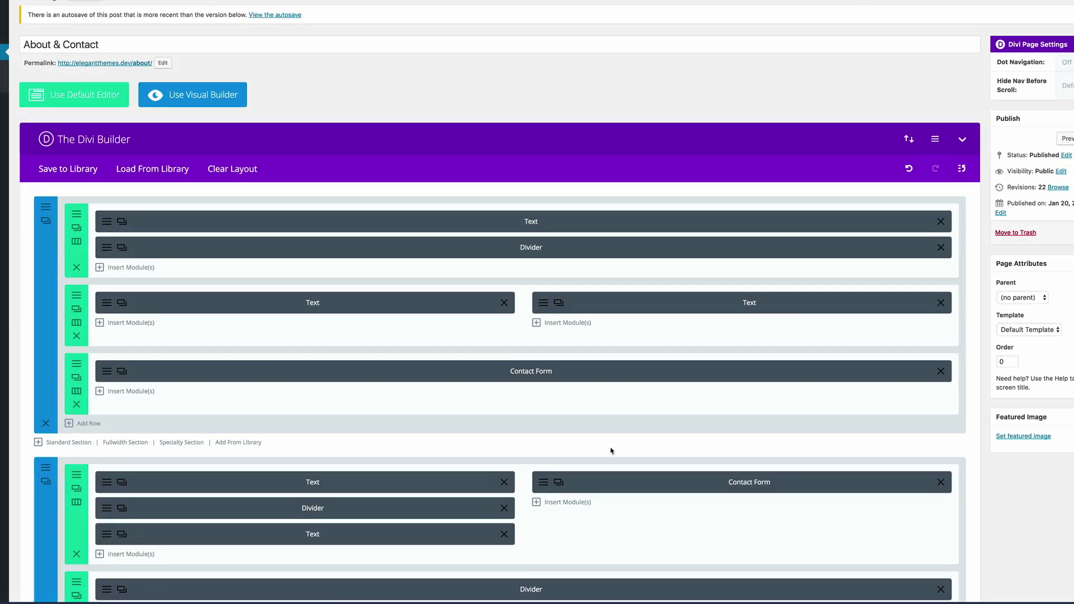
pyautogui.scroll(-5, 611, 451)
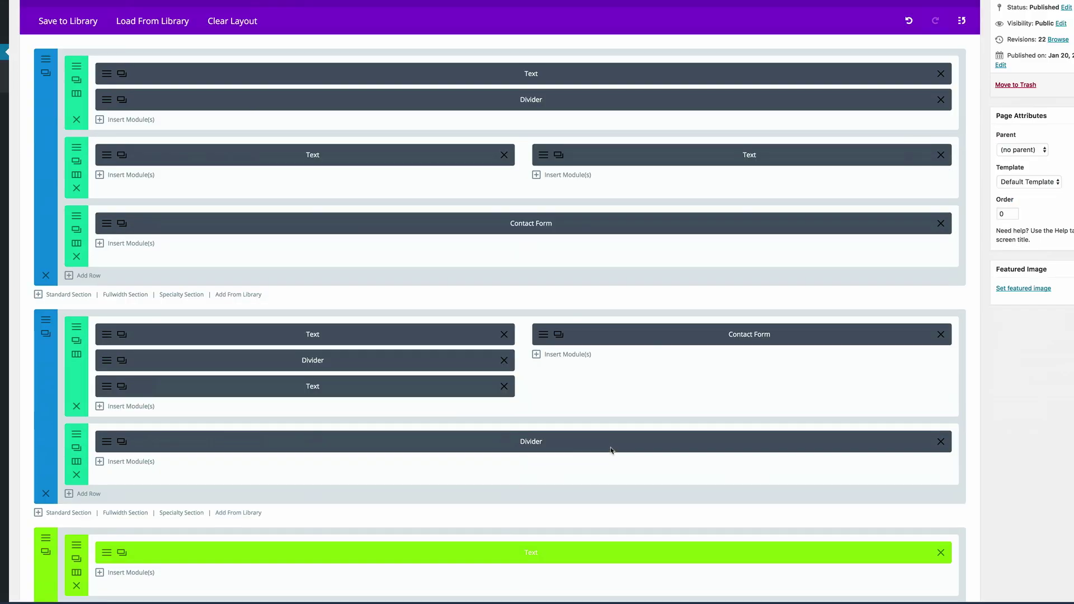
pyautogui.click(538, 334)
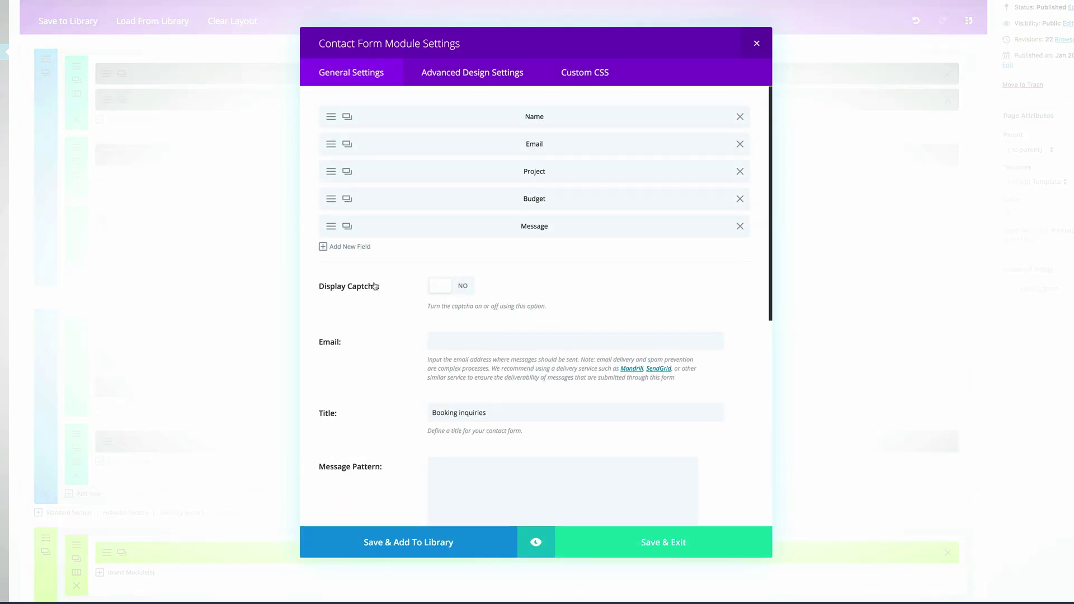
pyautogui.scroll(-6, 614, 343)
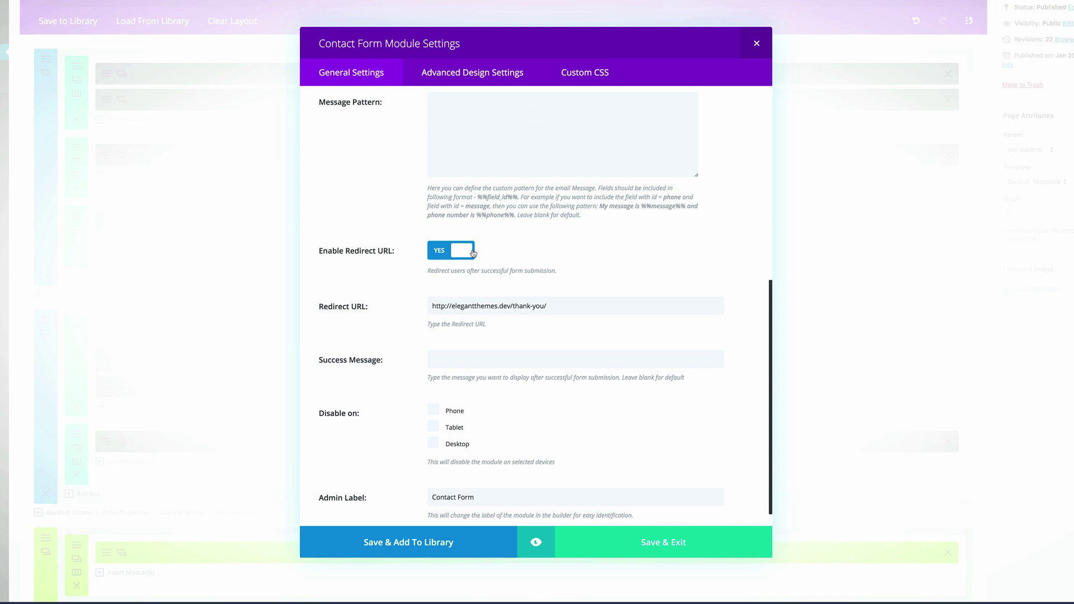
pyautogui.click(552, 305)
pyautogui.moveTo(552, 305); pyautogui.dragTo(432, 306)
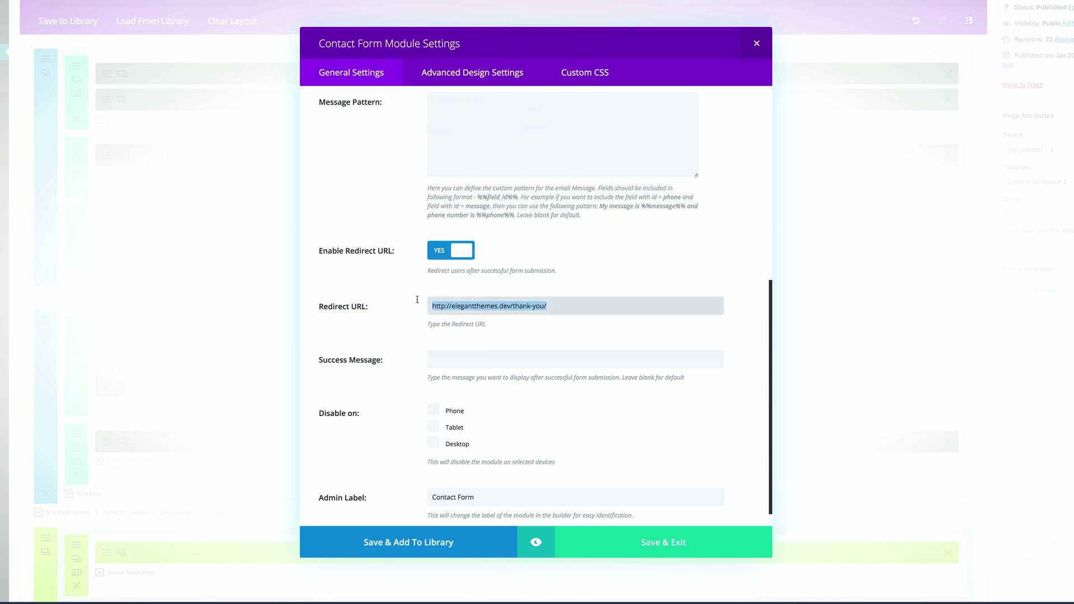
pyautogui.click(608, 550)
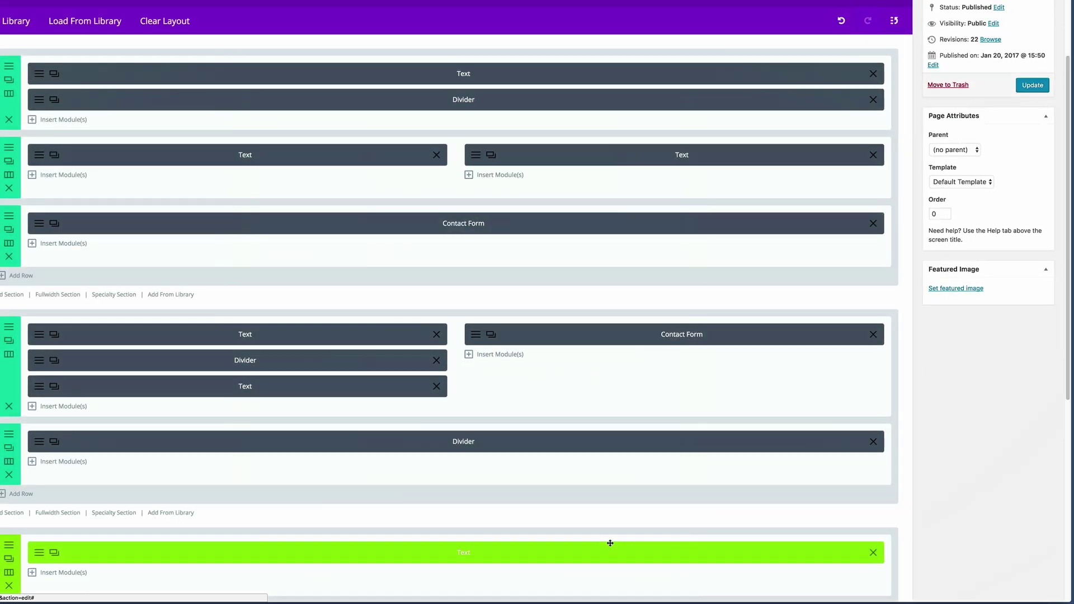
pyautogui.scroll(3, 649, 398)
pyautogui.click(1033, 241)
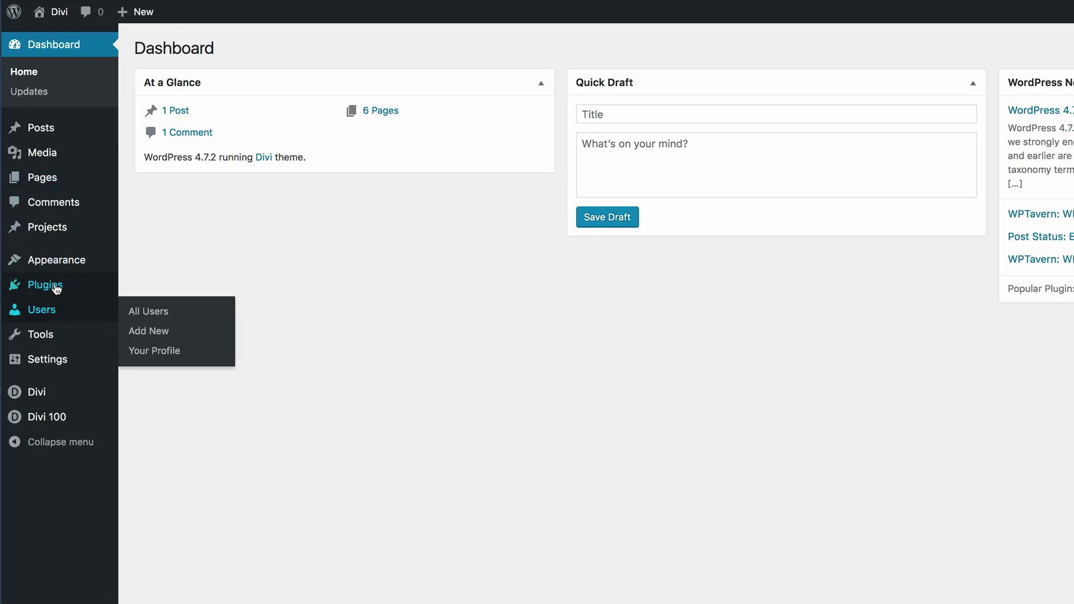
# - Open the Portfolio front page for editing from the list of pages
pyautogui.click(135, 177)
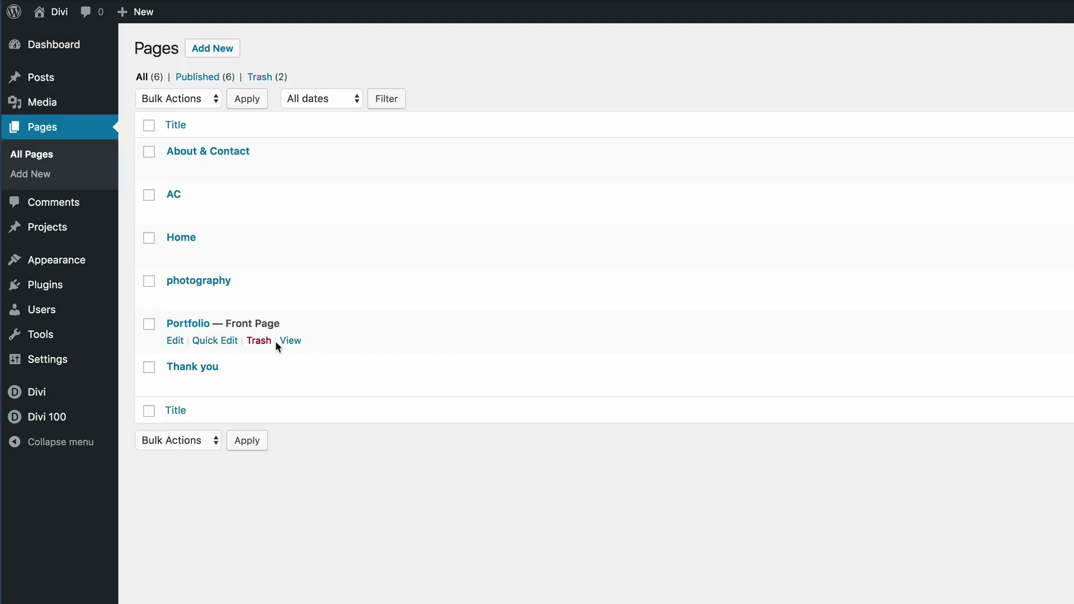
pyautogui.click(176, 342)
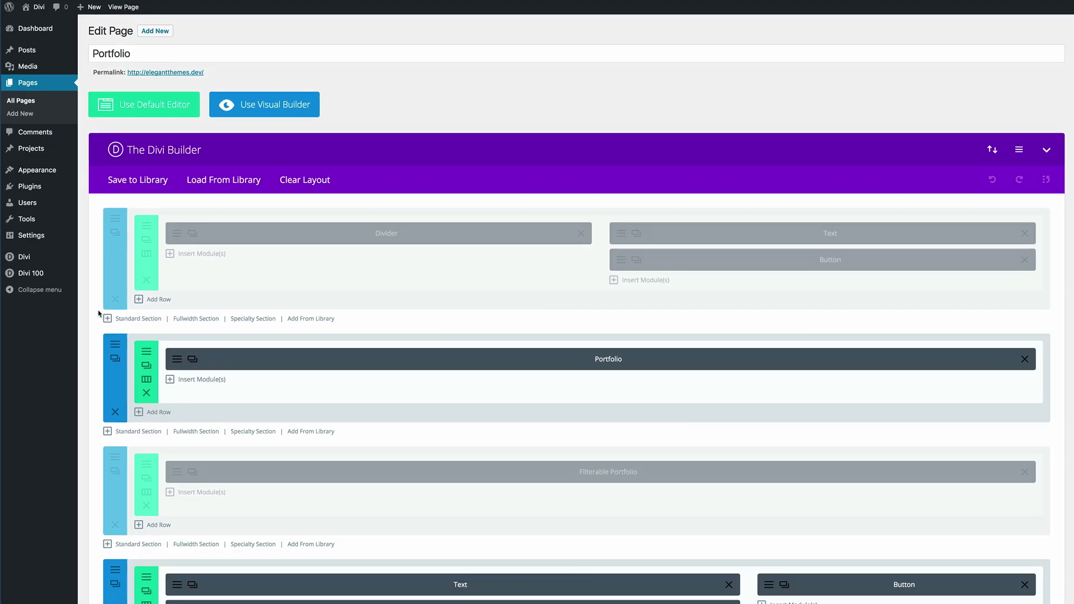
pyautogui.scroll(-2, 99, 313)
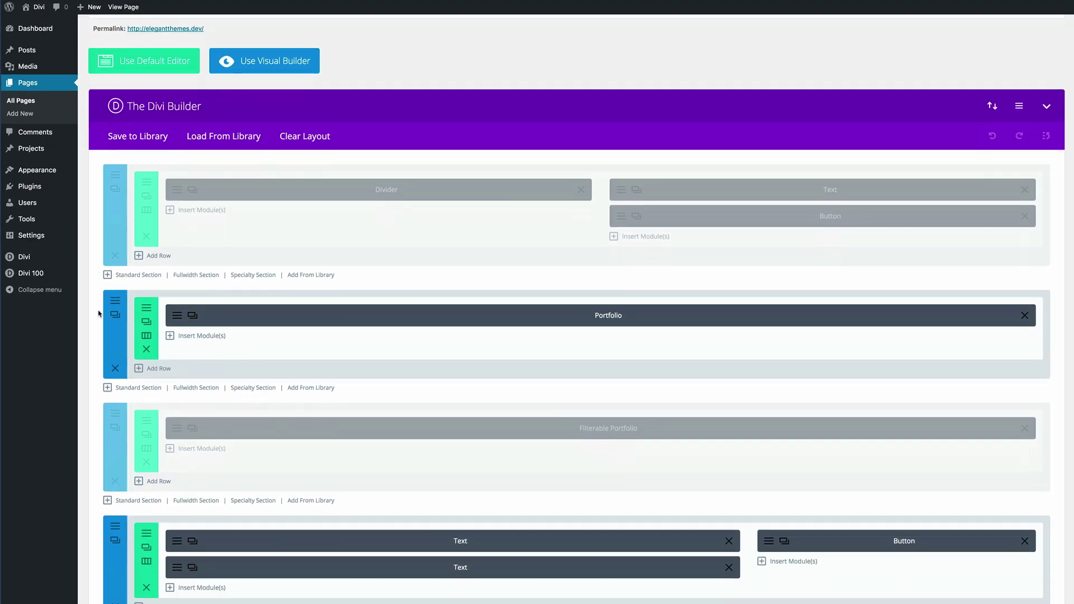
pyautogui.scroll(-1, 476, 362)
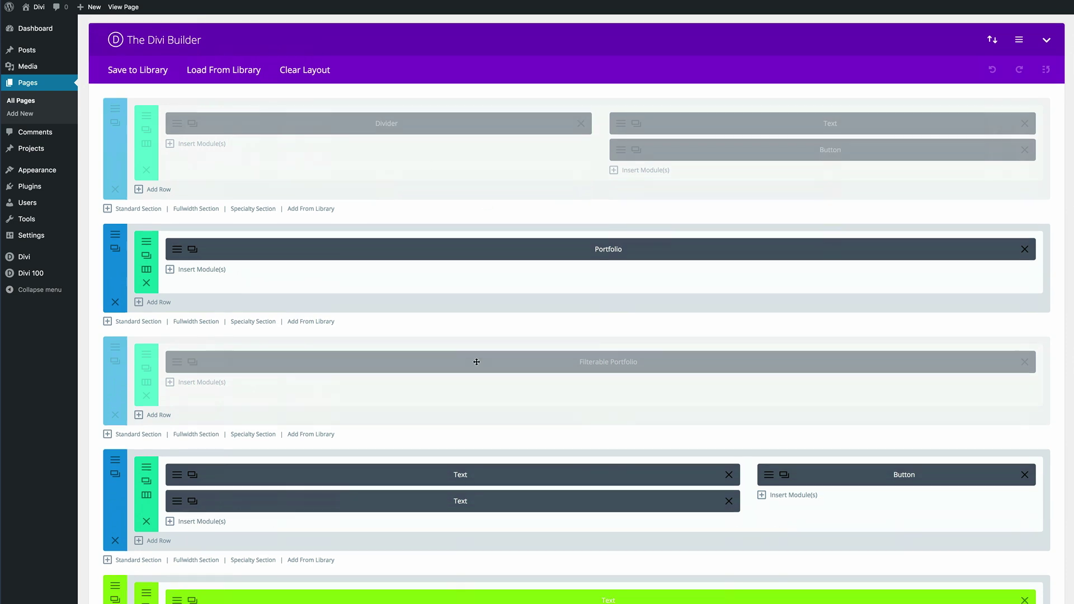
pyautogui.scroll(-5, 477, 362)
pyautogui.scroll(8, 714, 492)
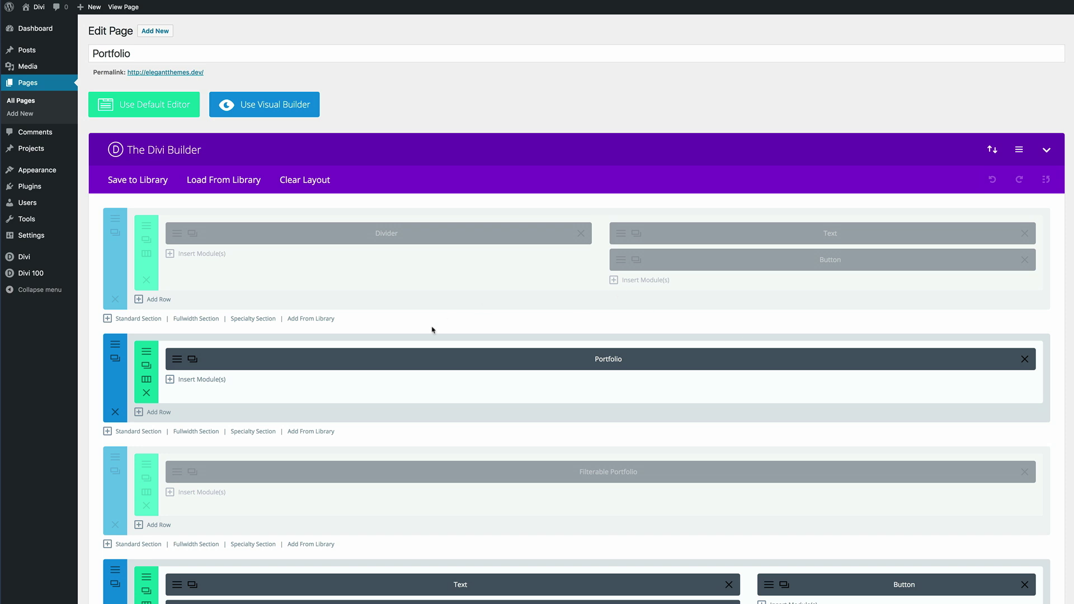
# - Save the whole Portfolio page layout to the Divi Library as "Minimal Portfolio Master Homepage Layout"
pyautogui.click(138, 180)
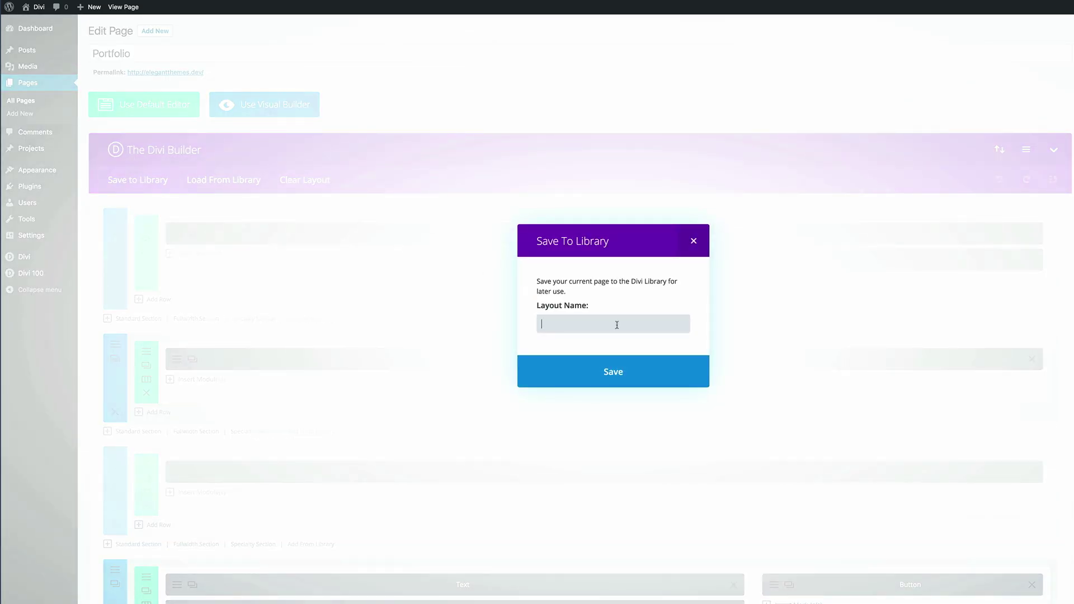
pyautogui.write('Minimal Portfolio Master Homepage Layout')
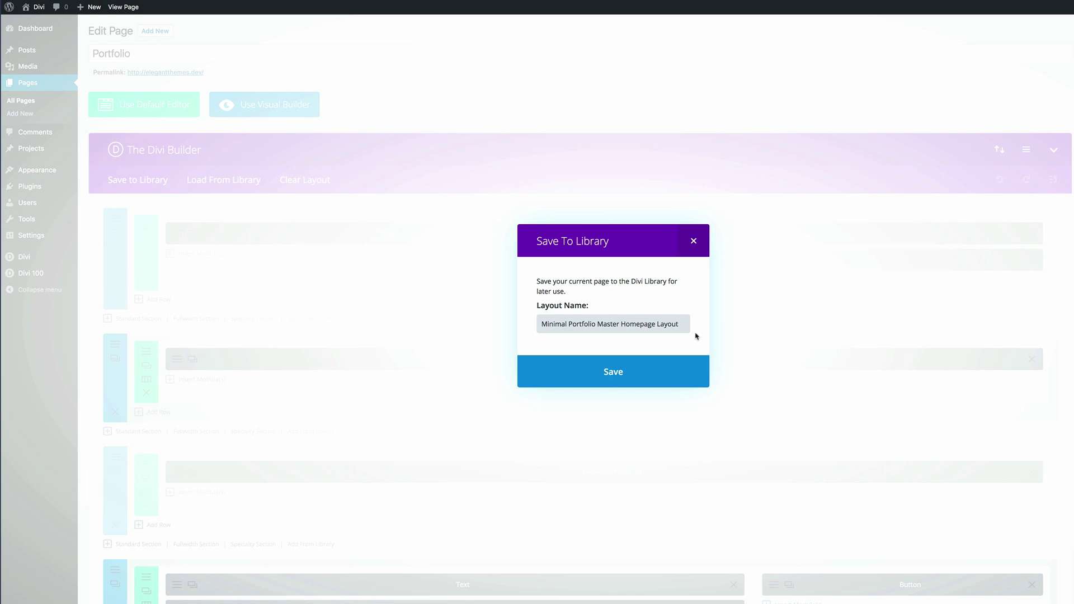
pyautogui.moveTo(679, 324); pyautogui.dragTo(540, 324)
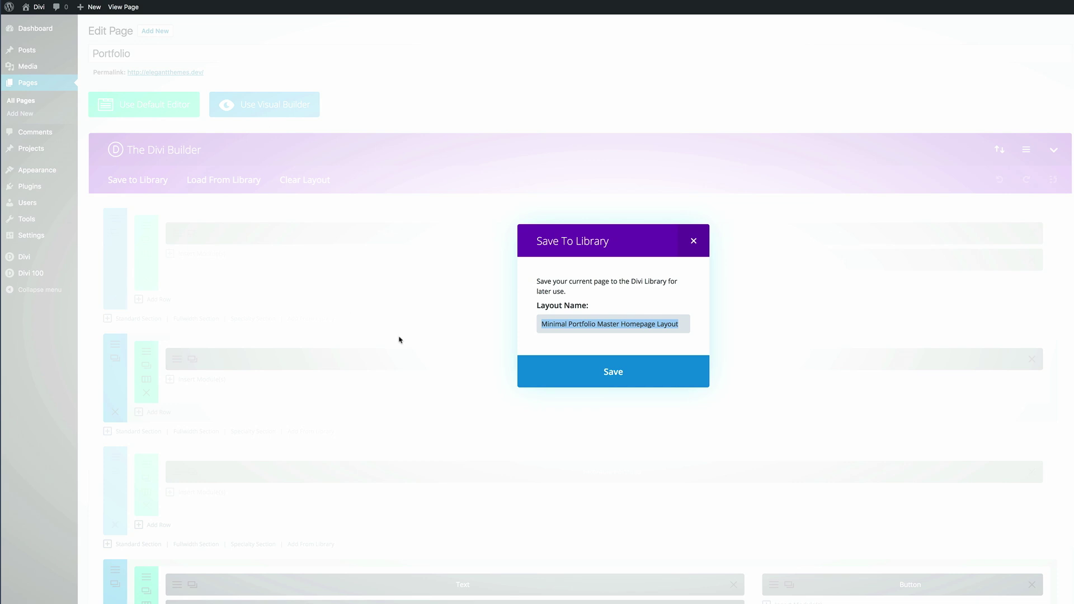
pyautogui.click(684, 326)
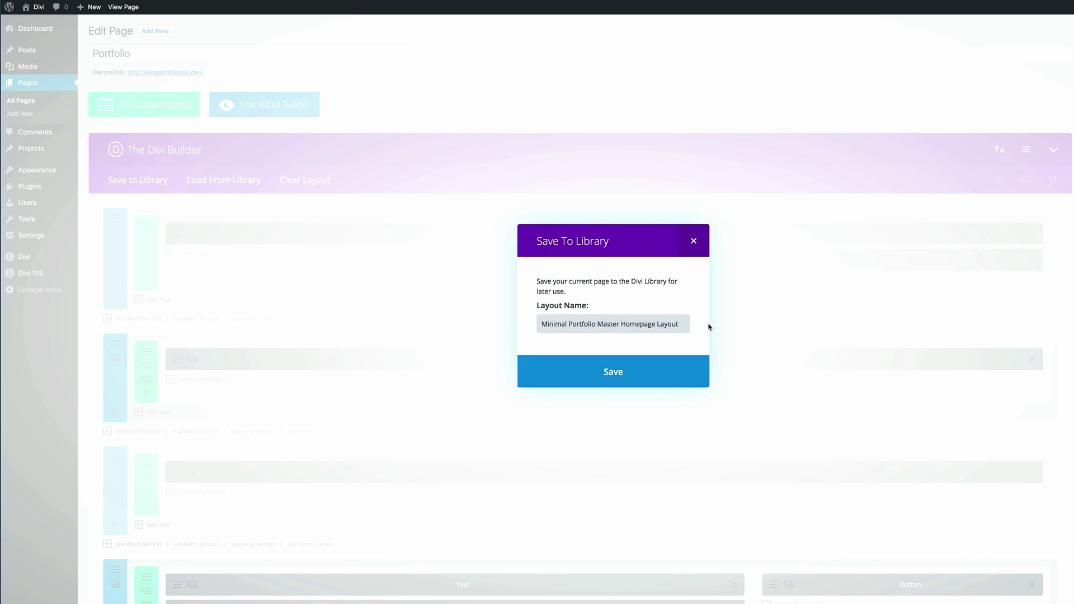
pyautogui.click(620, 372)
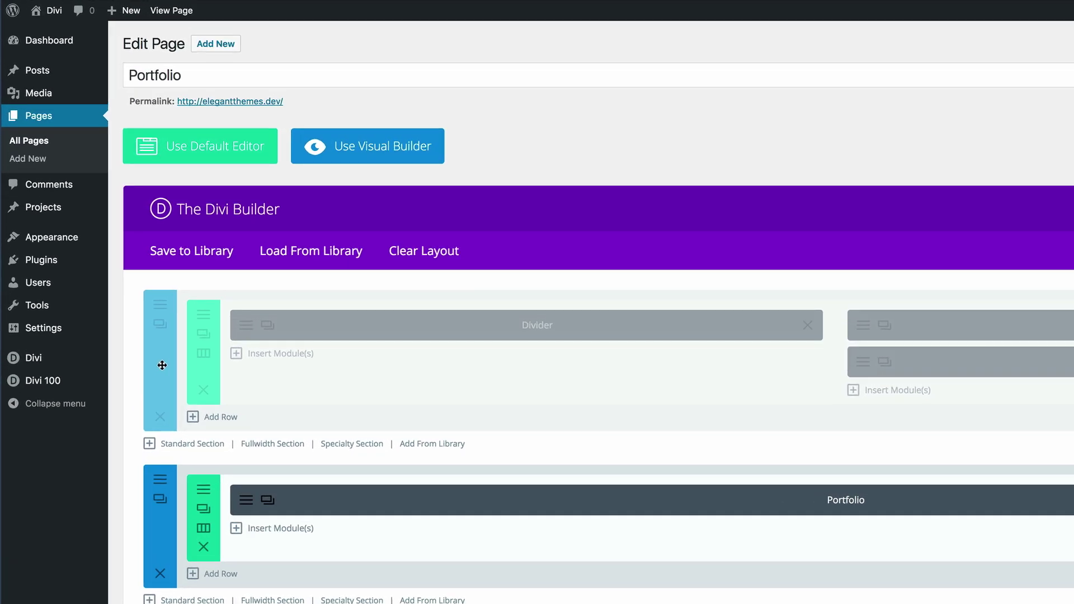
# - Save the page's first section to the library as "Minimal Portfolio Hero Section 1" and update the Portfolio page
pyautogui.rightClick(161, 359)
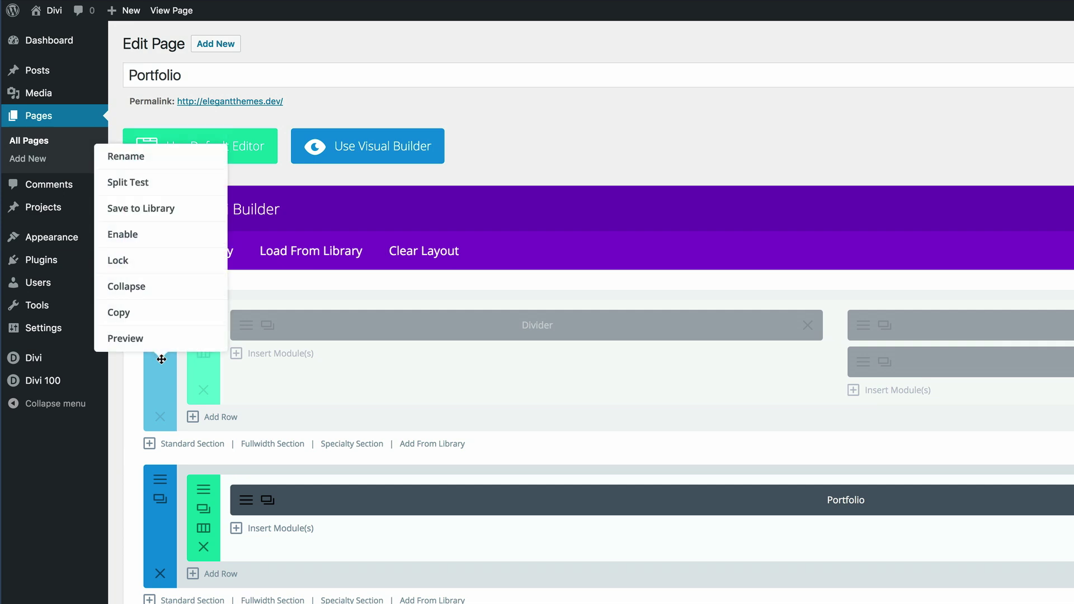
pyautogui.click(151, 208)
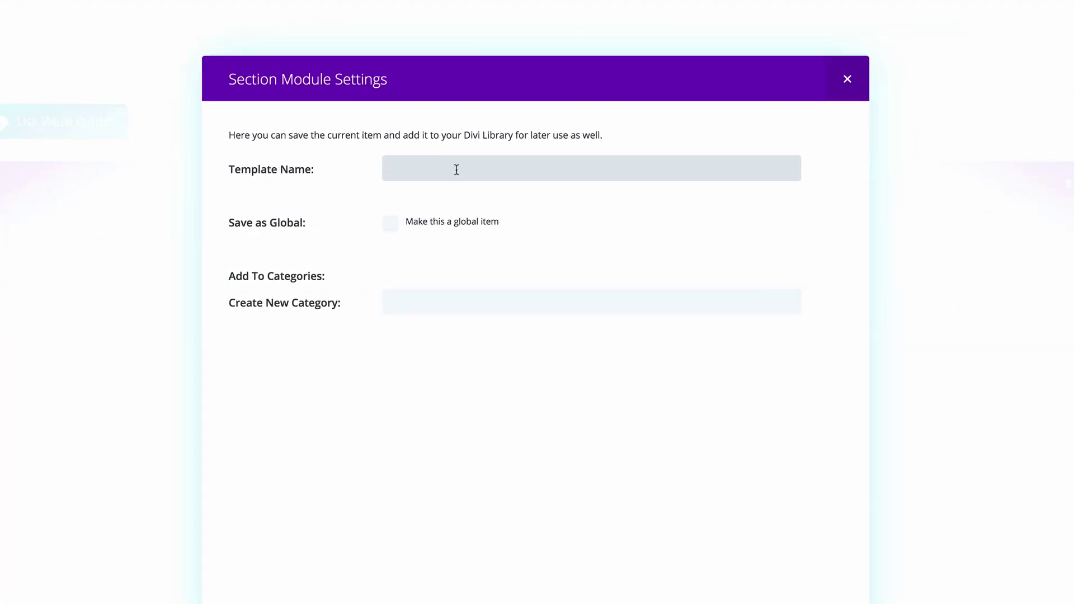
pyautogui.write('Minimal Portfolio Hero Section 1')
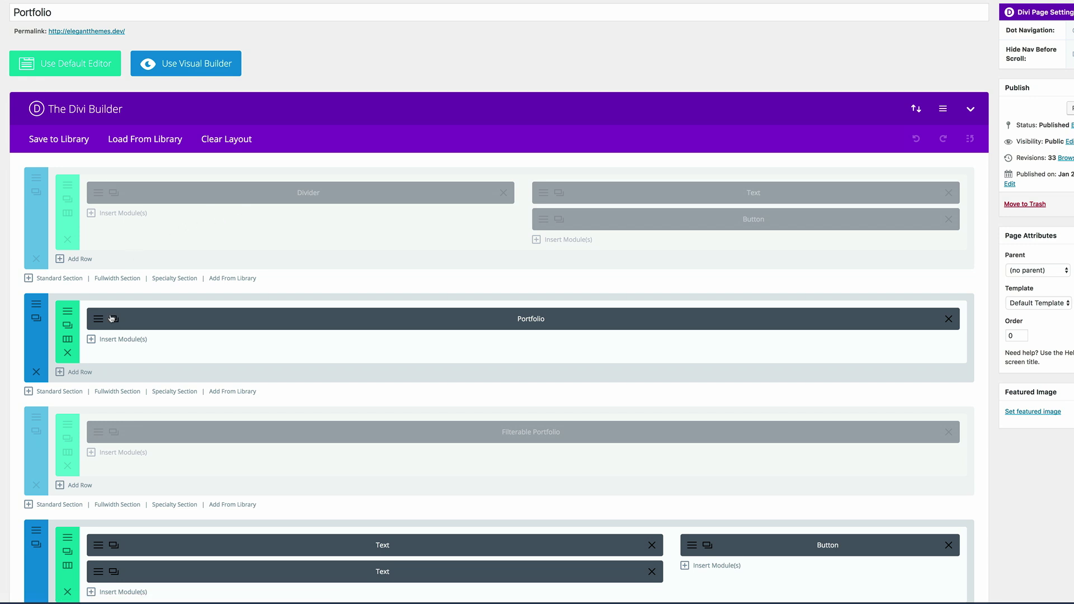
pyautogui.scroll(-2, 141, 334)
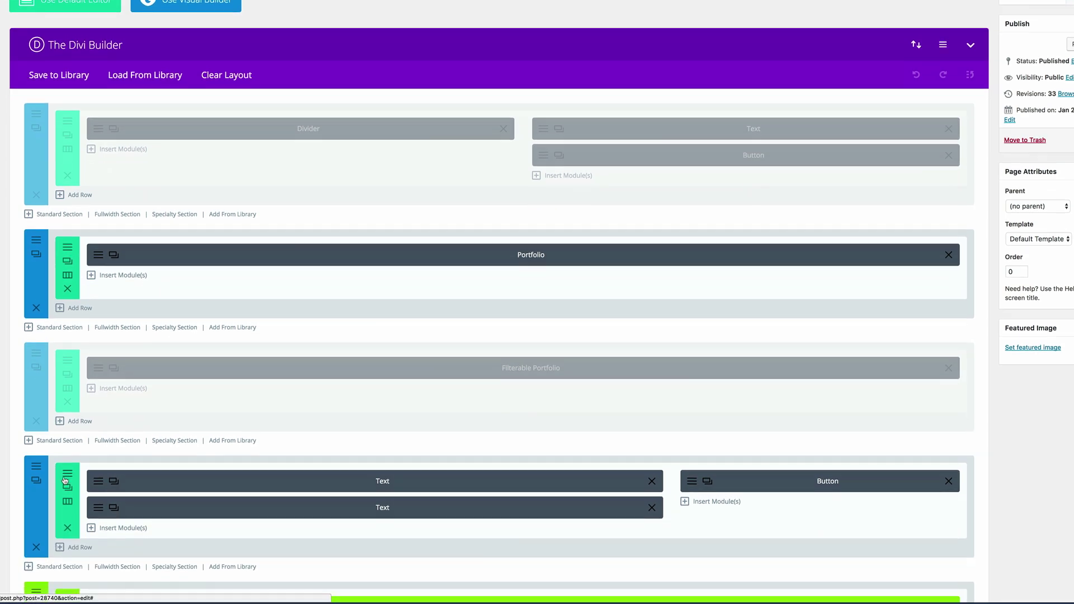
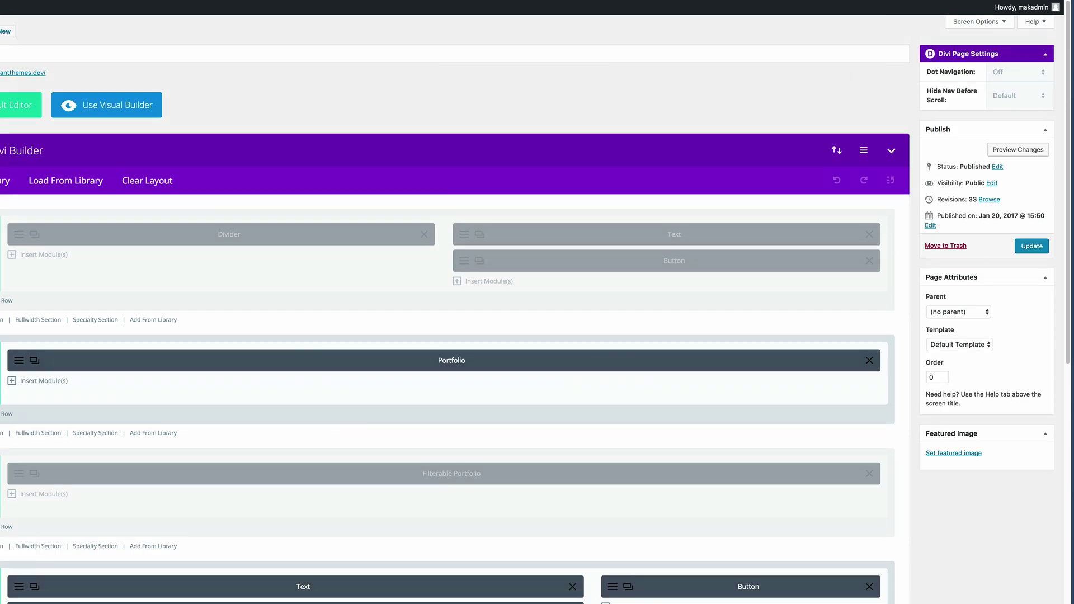
pyautogui.click(1032, 246)
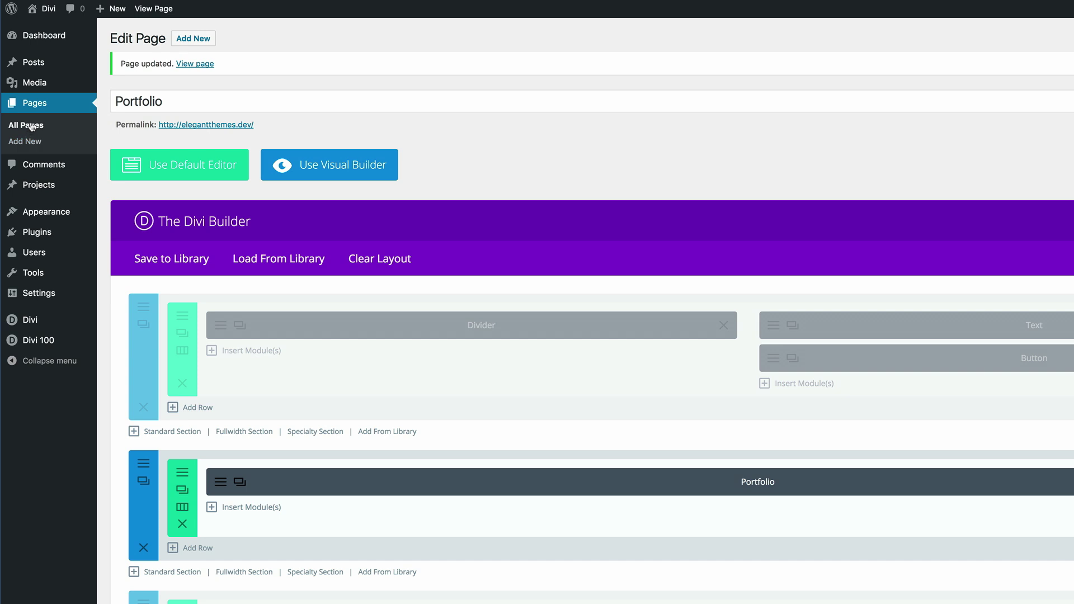
# - Return to the list of all pages and open the About & Contact page for editing
pyautogui.click(31, 126)
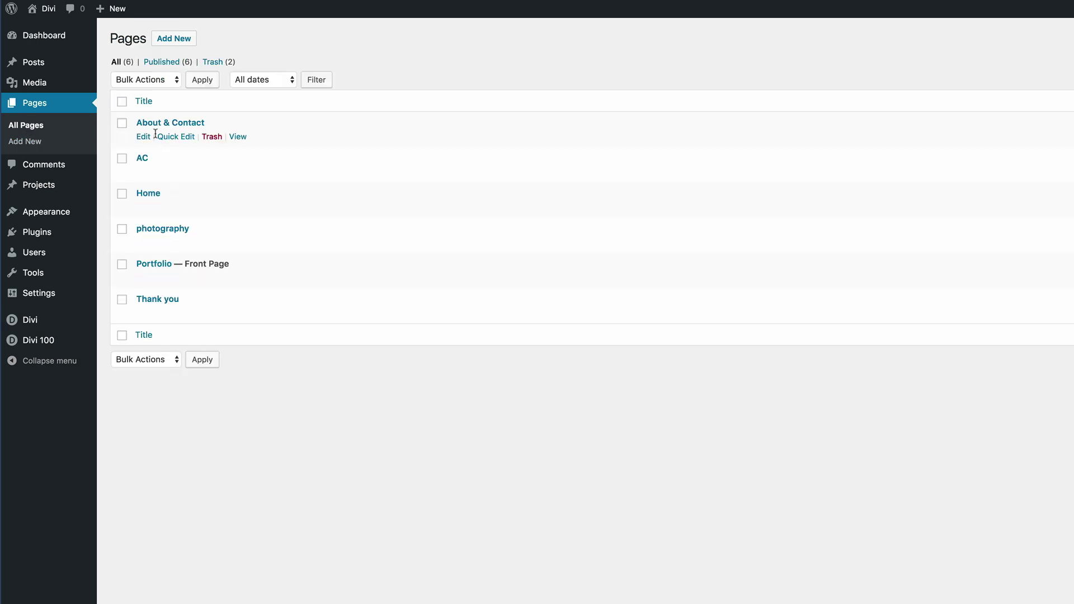
pyautogui.click(143, 137)
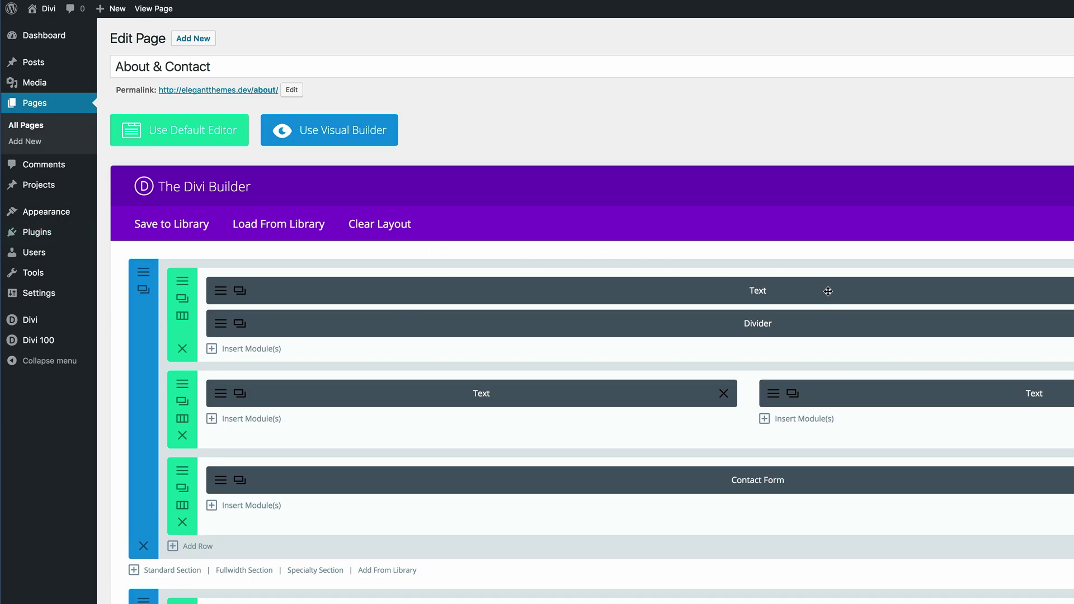
pyautogui.scroll(-6, 760, 451)
pyautogui.scroll(6, 760, 451)
pyautogui.click(183, 225)
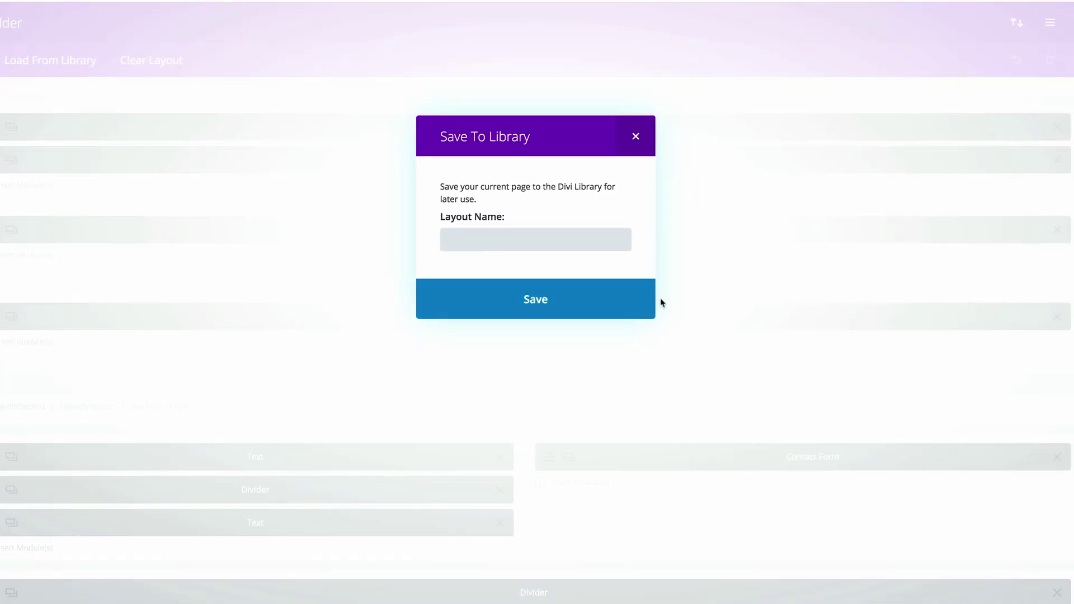
pyautogui.click(636, 137)
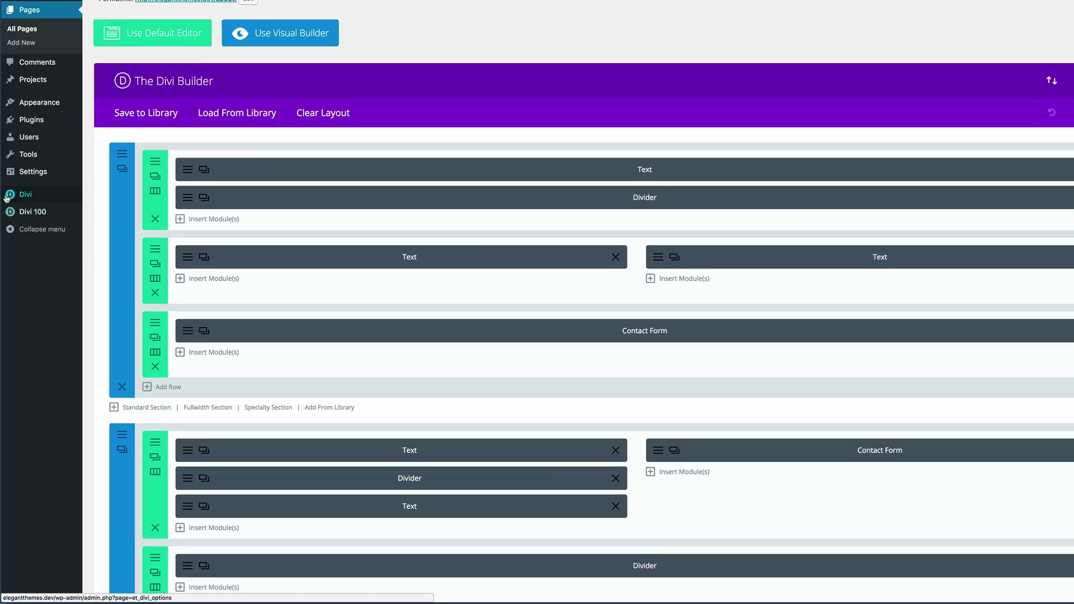
# - Open the Divi Library to view the saved items
pyautogui.moveTo(75, 197)
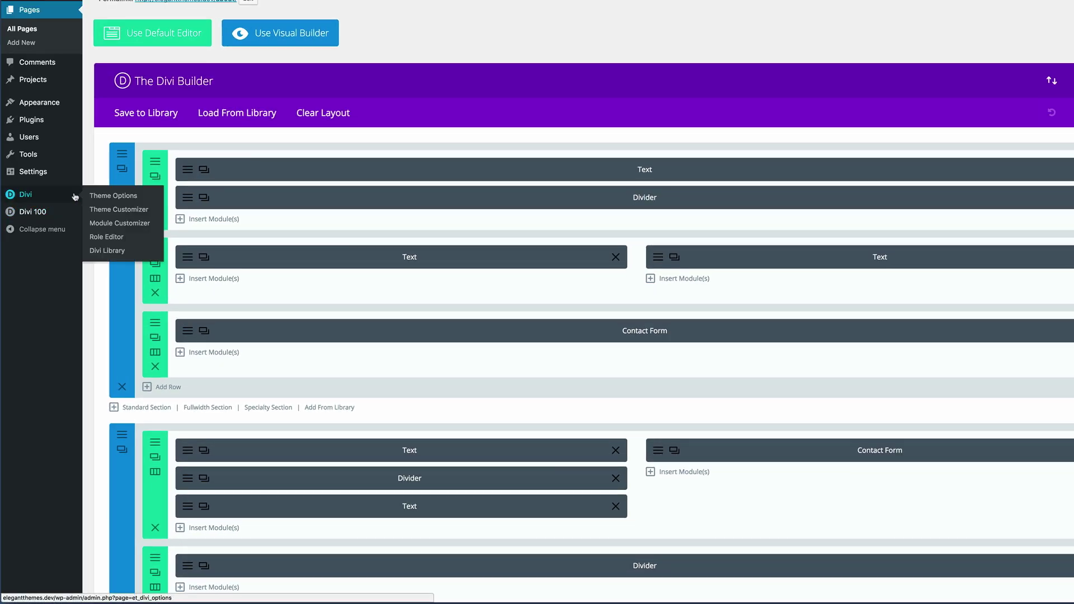
pyautogui.click(107, 250)
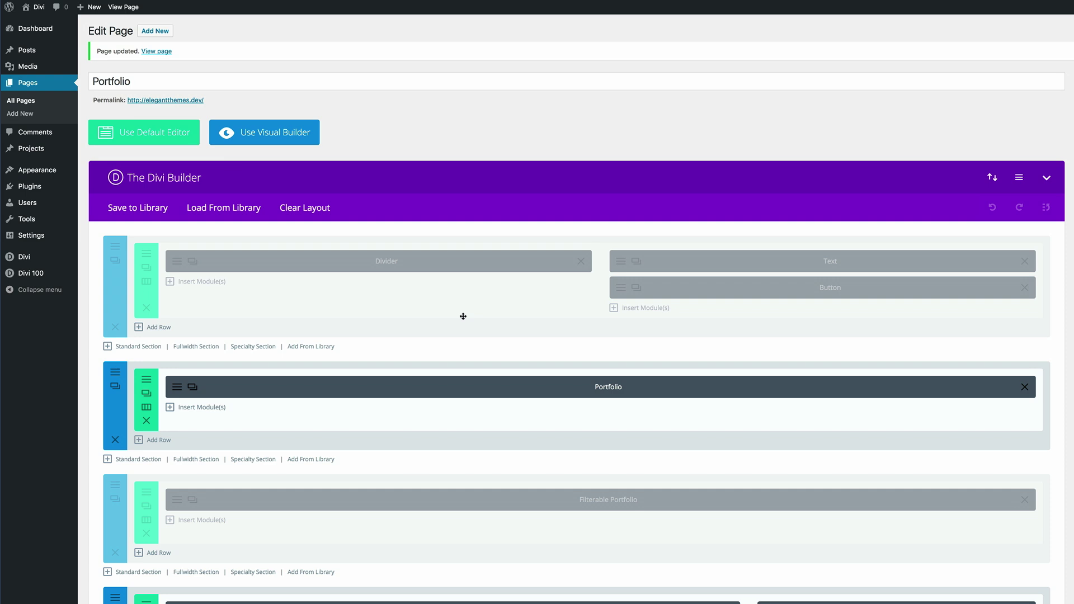
# - Enable Split Testing in the Portfolio page's Divi Builder settings, save them and proceed to the subject selection
pyautogui.scroll(-1, 463, 316)
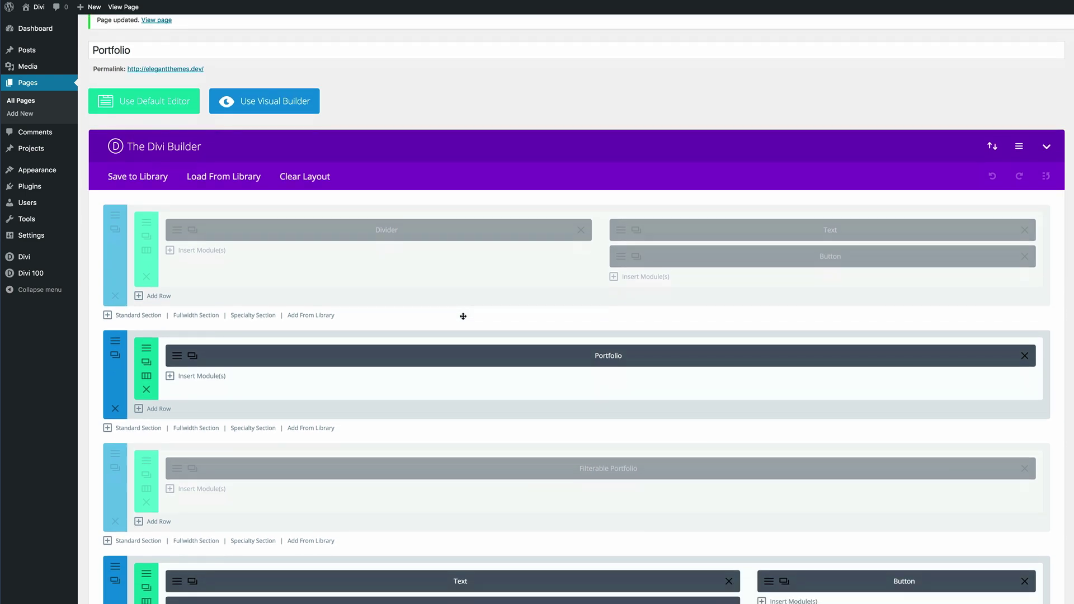
pyautogui.scroll(-1, 463, 316)
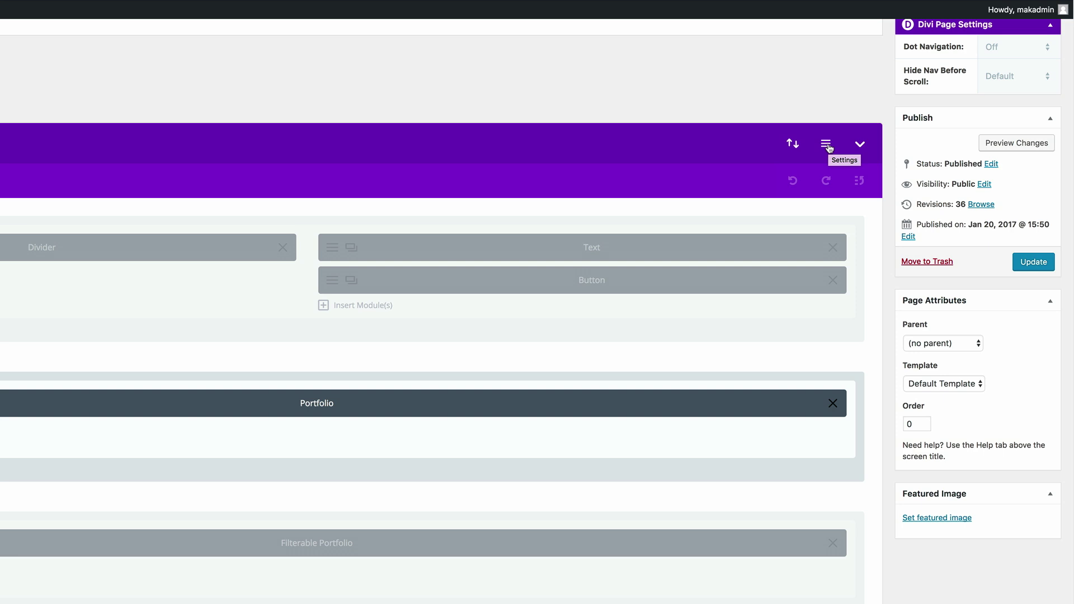
pyautogui.click(827, 145)
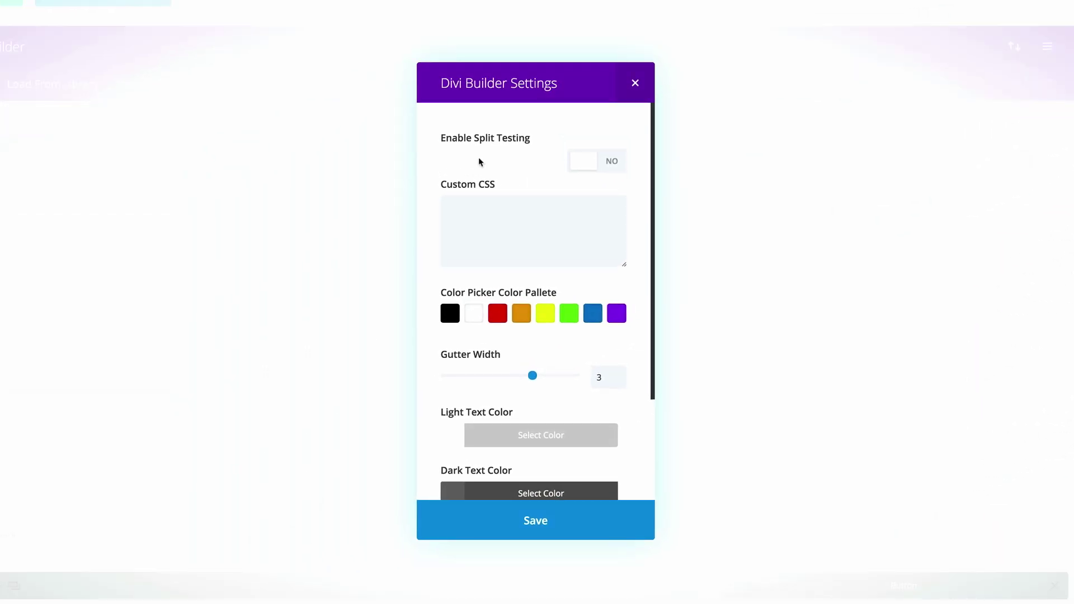
pyautogui.click(612, 163)
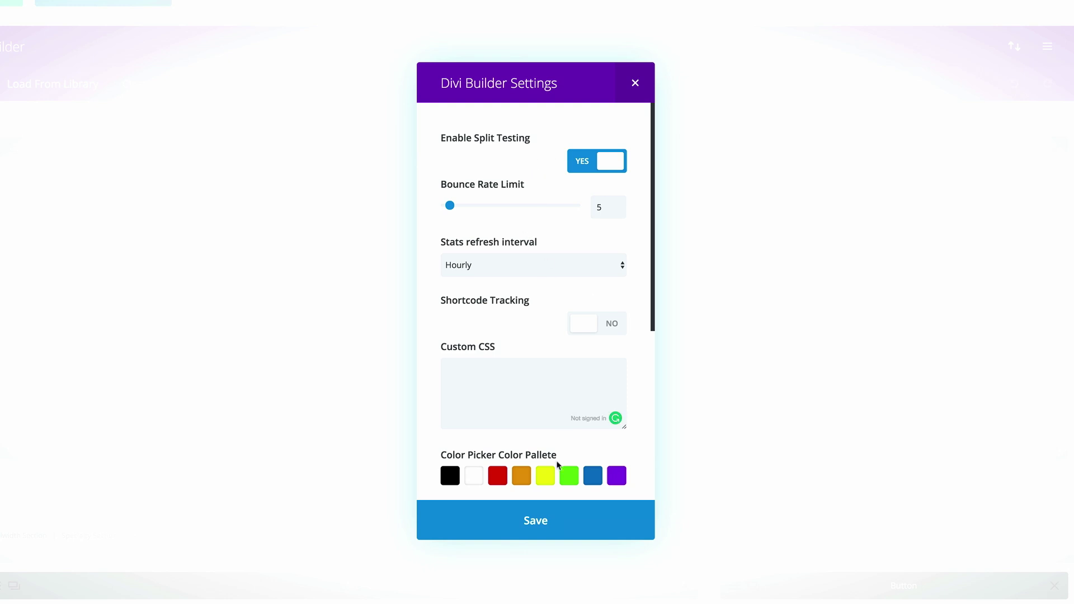
pyautogui.click(546, 520)
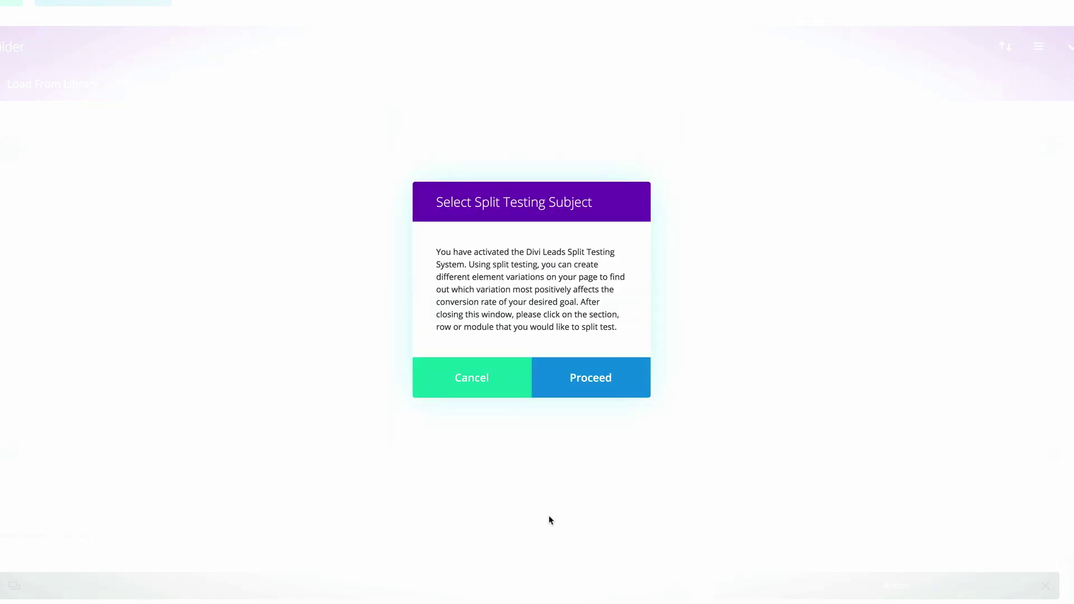
pyautogui.click(596, 380)
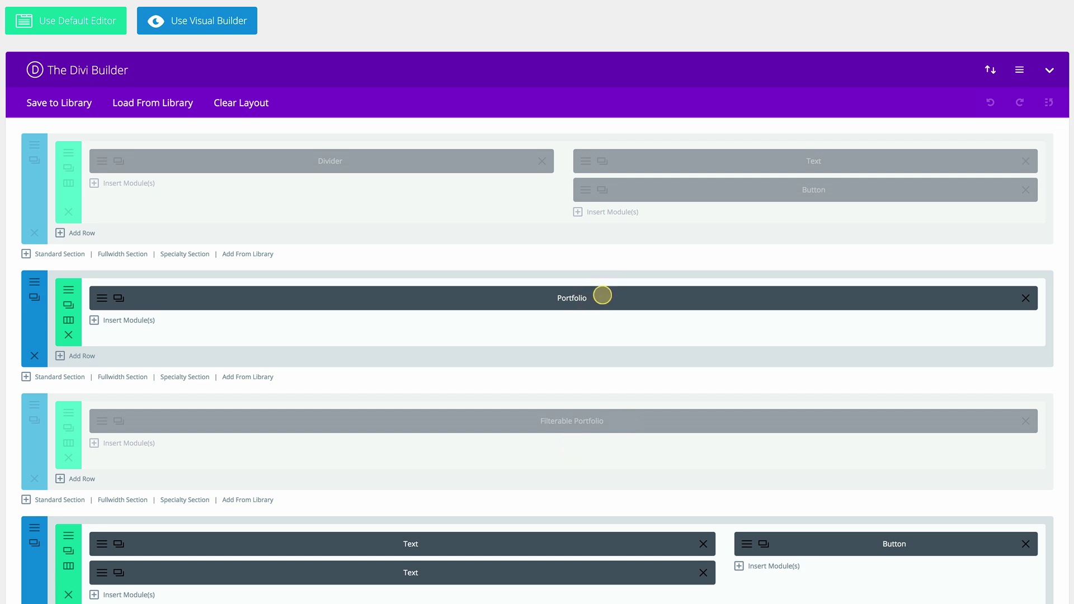
# - Choose the section with the Portfolio module as the split test subject and the Button module beside the text modules as the goal
pyautogui.click(35, 324)
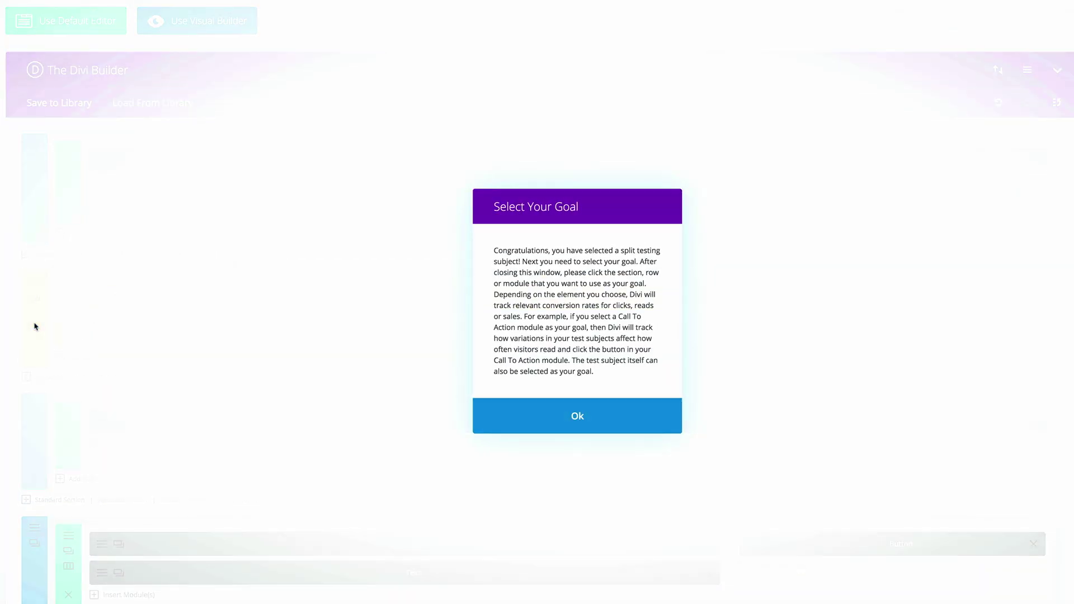
pyautogui.click(585, 418)
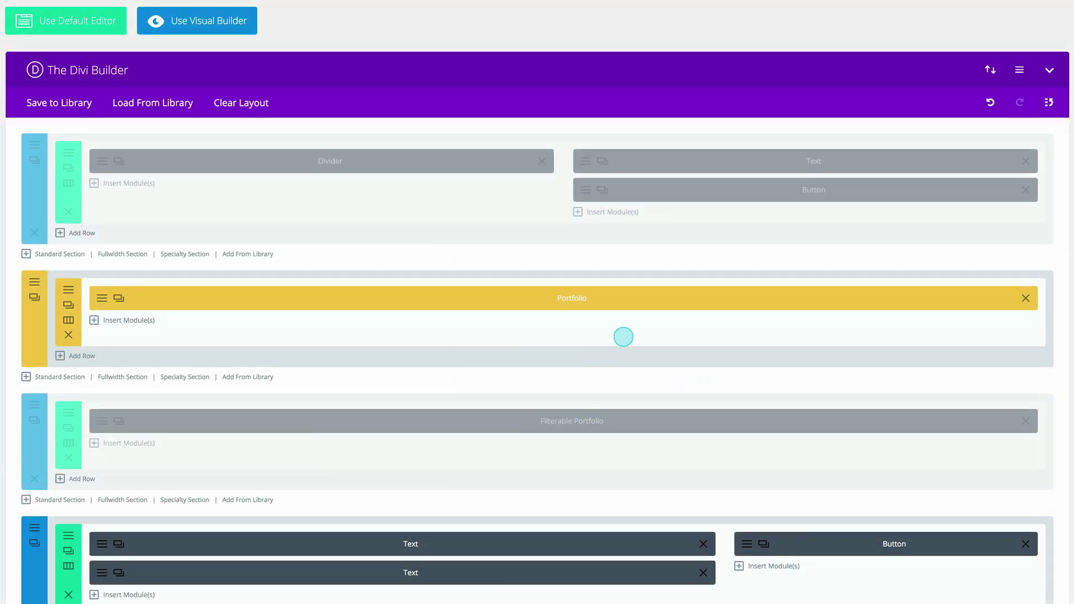
pyautogui.scroll(-1, 858, 503)
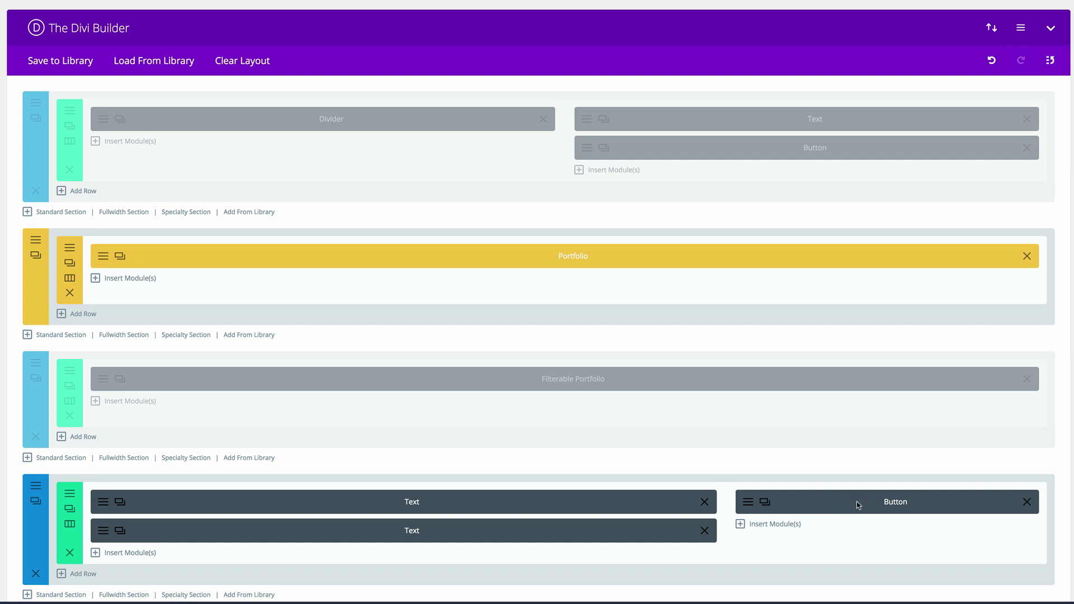
pyautogui.click(857, 501)
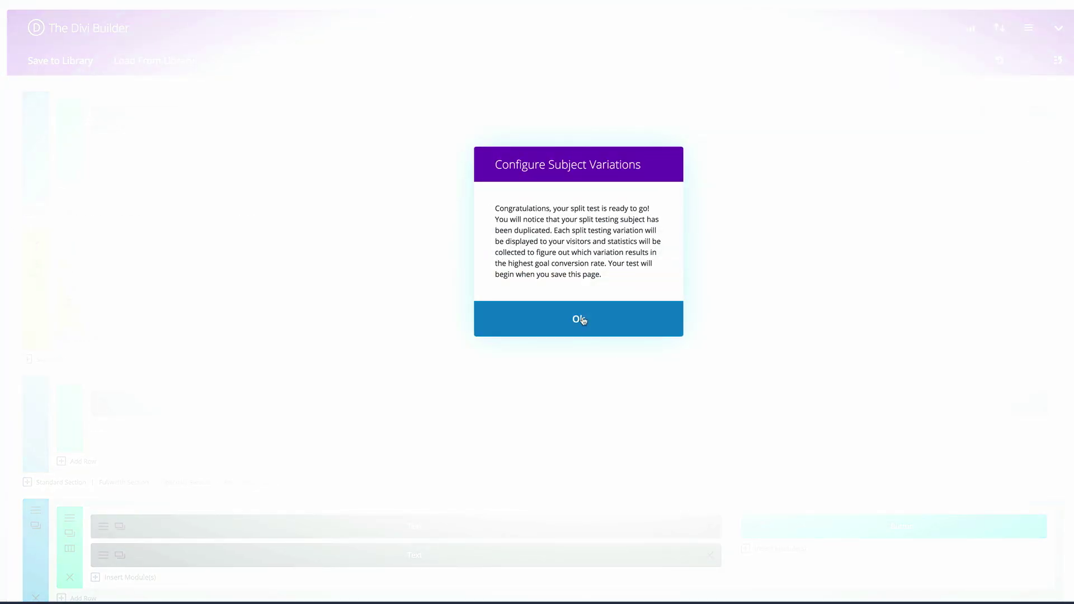
pyautogui.click(582, 320)
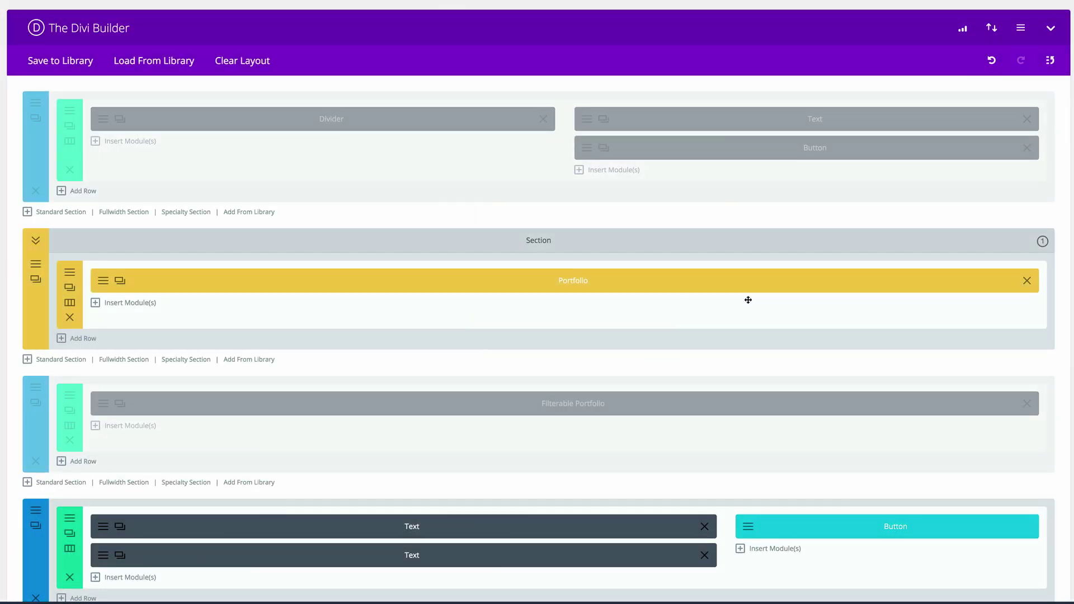
# - Copy the disabled Filterable Portfolio row and paste it after the Portfolio row in the test section's second variation
pyautogui.scroll(-4, 864, 422)
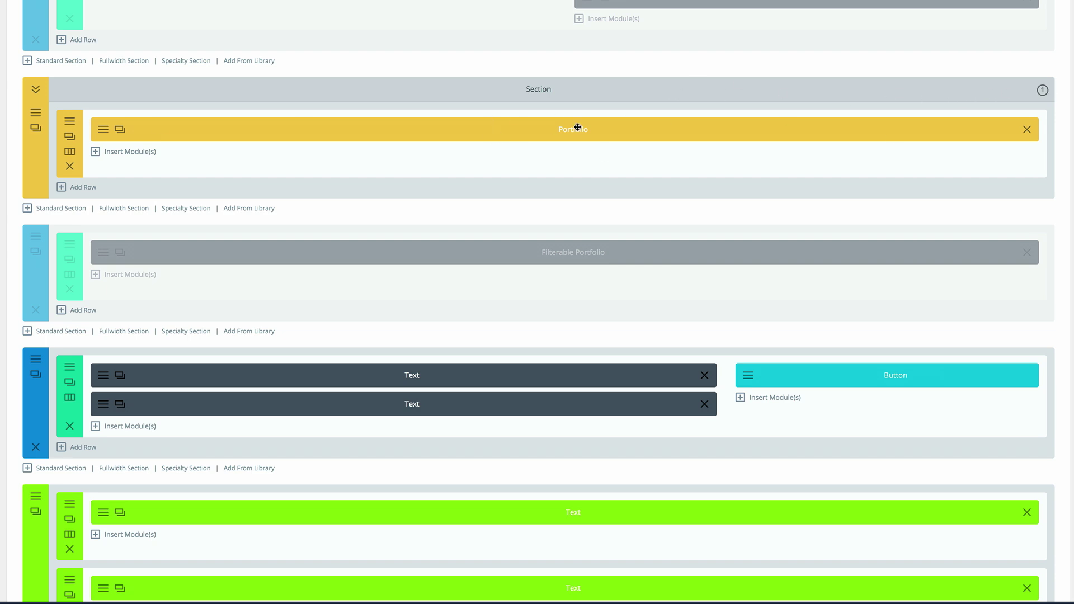
pyautogui.click(36, 91)
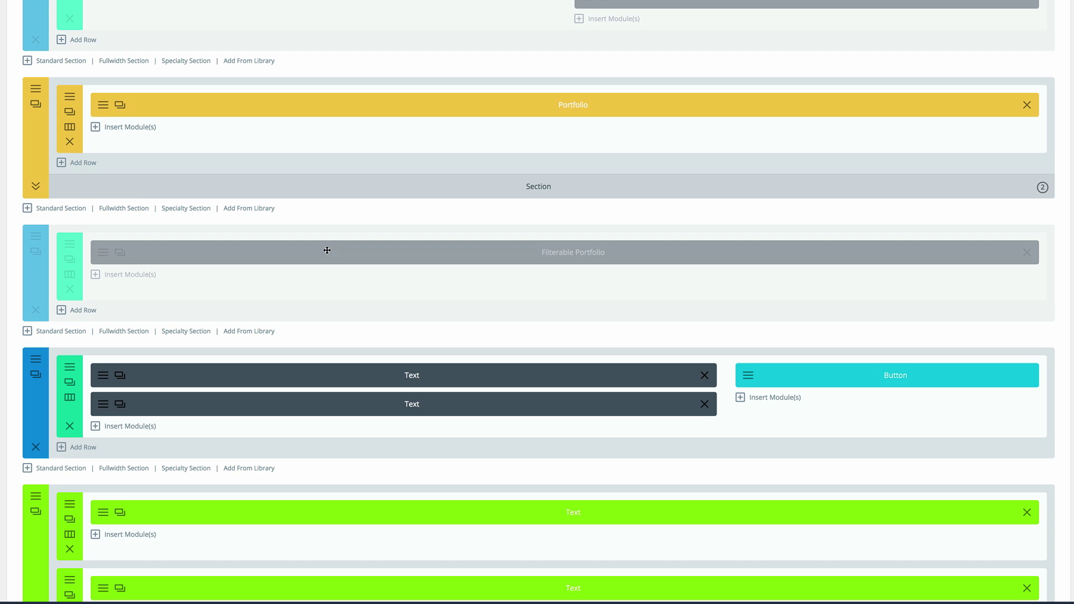
pyautogui.rightClick(77, 270)
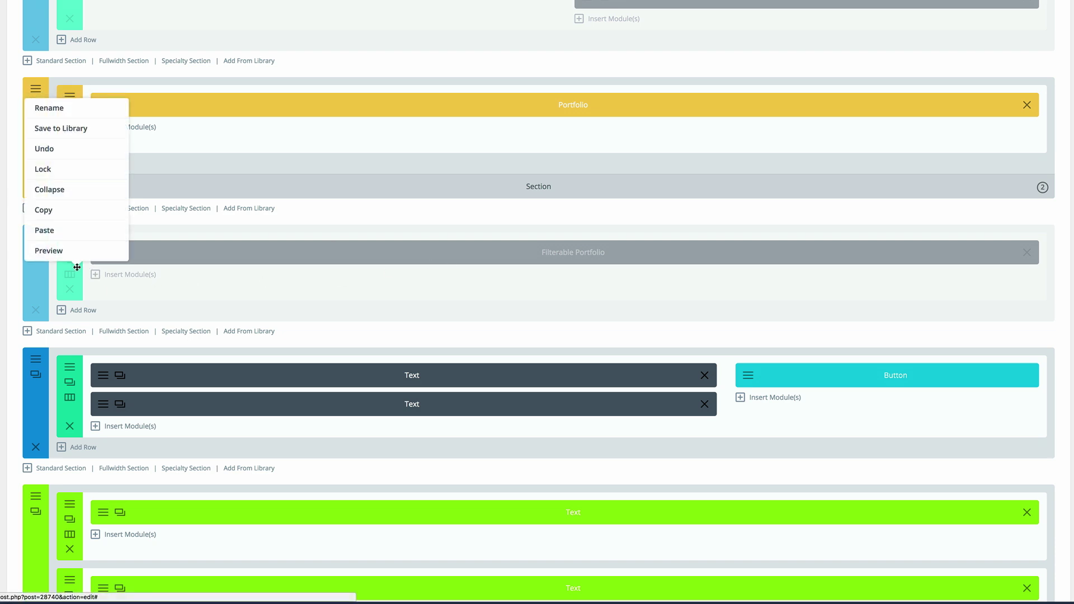
pyautogui.click(44, 210)
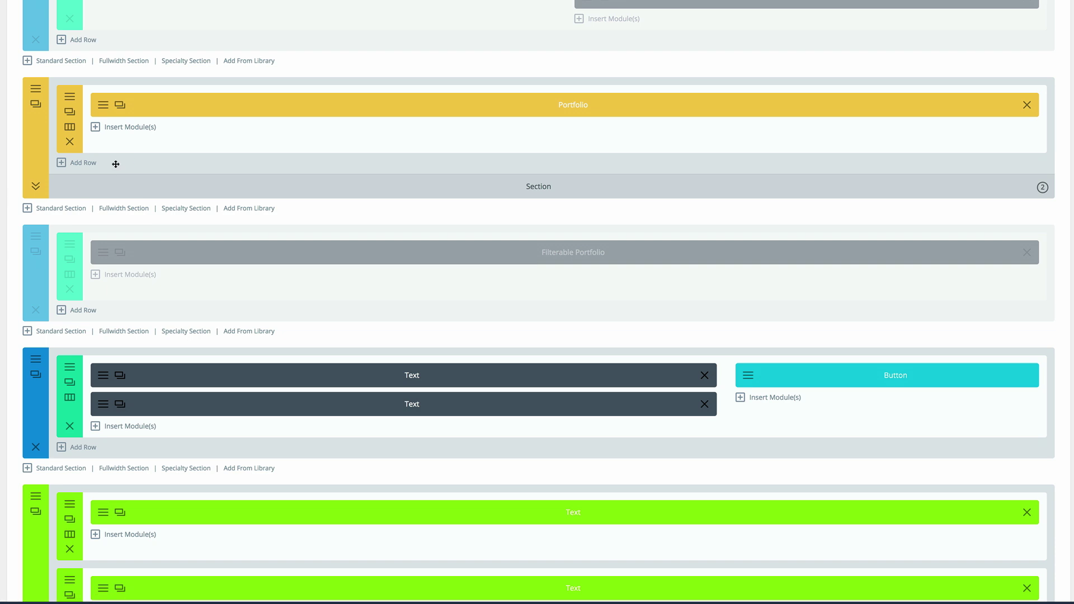
pyautogui.rightClick(77, 138)
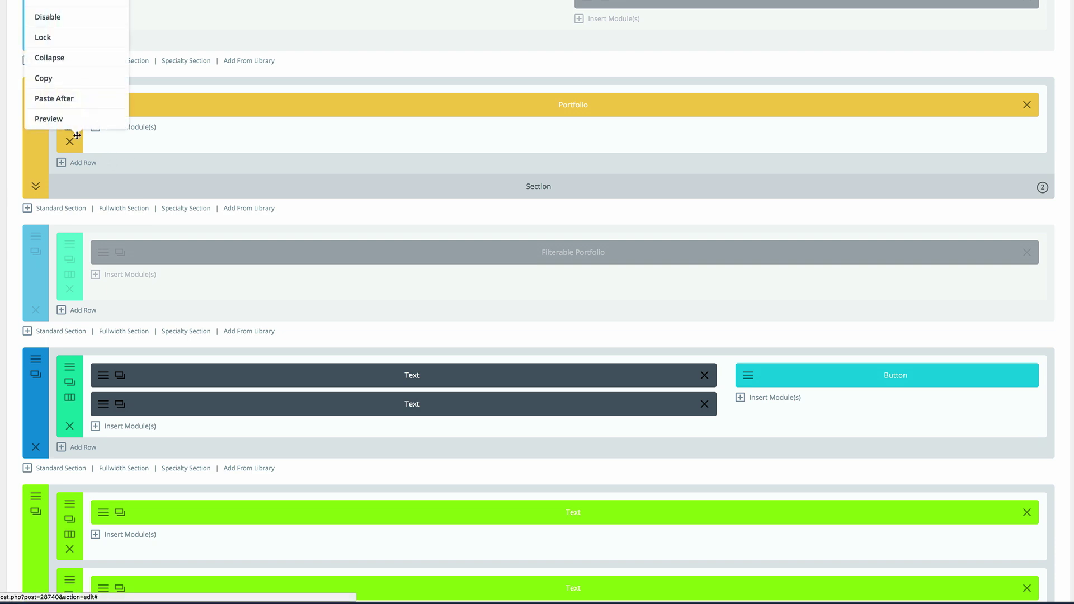
pyautogui.click(53, 98)
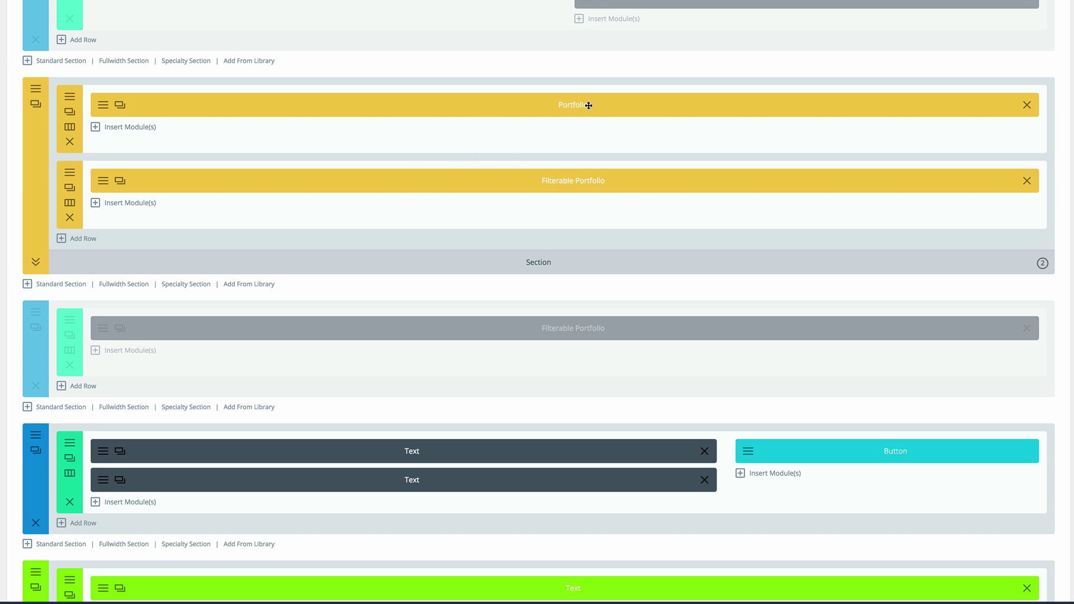
# - Compare the test section's two variations and delete the Portfolio row from the second one
pyautogui.click(36, 263)
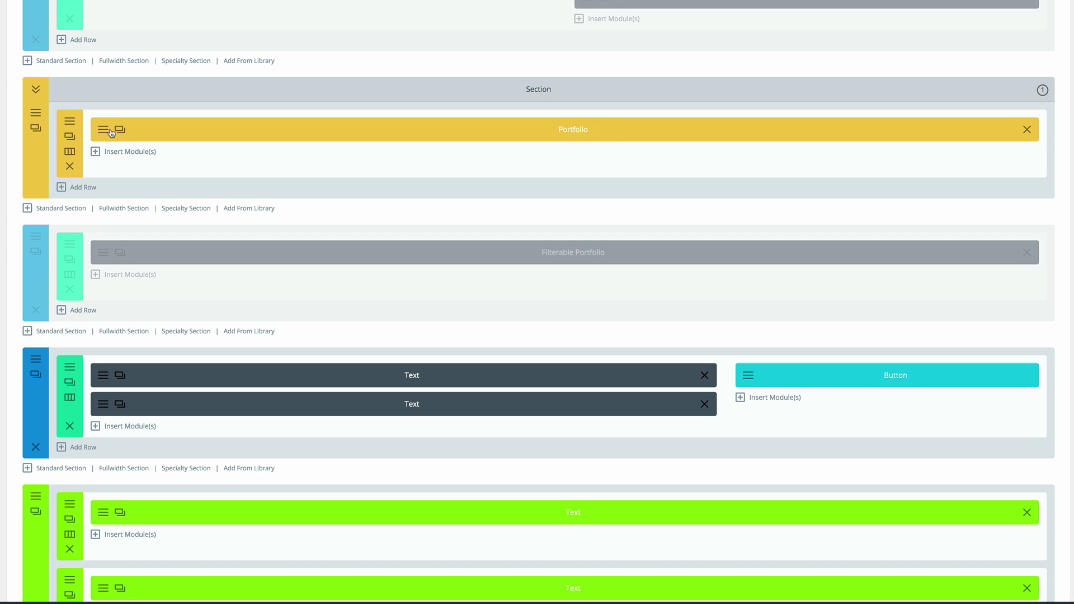
pyautogui.click(36, 94)
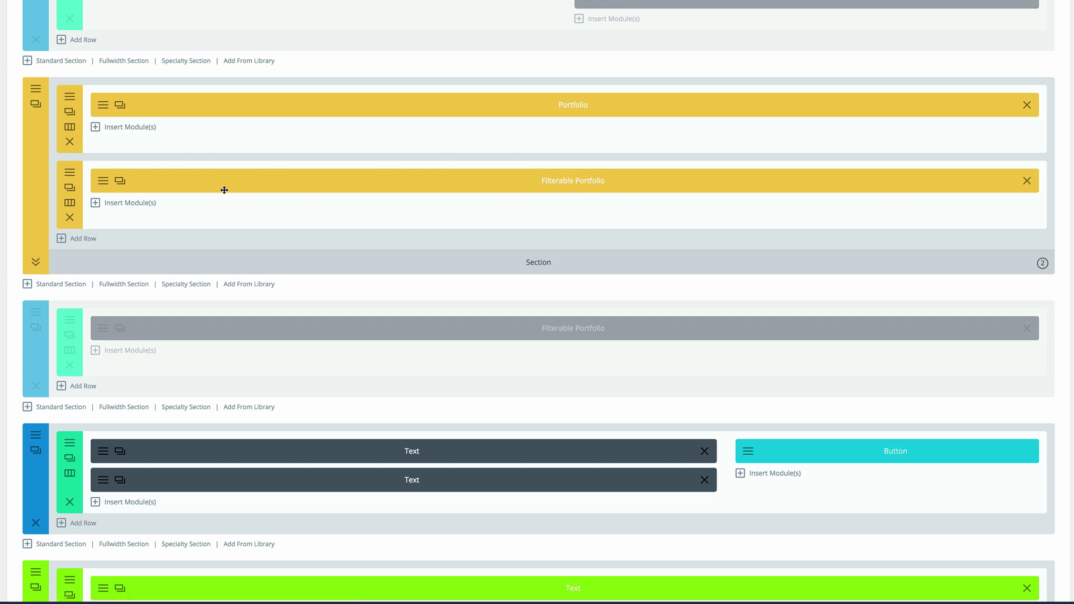
pyautogui.click(70, 142)
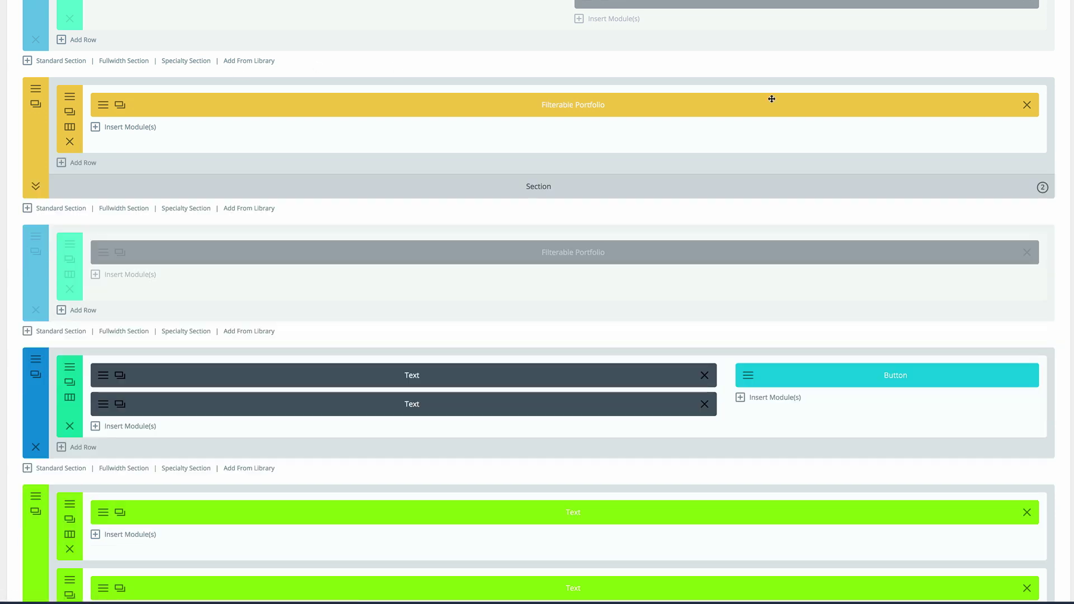
pyautogui.click(37, 190)
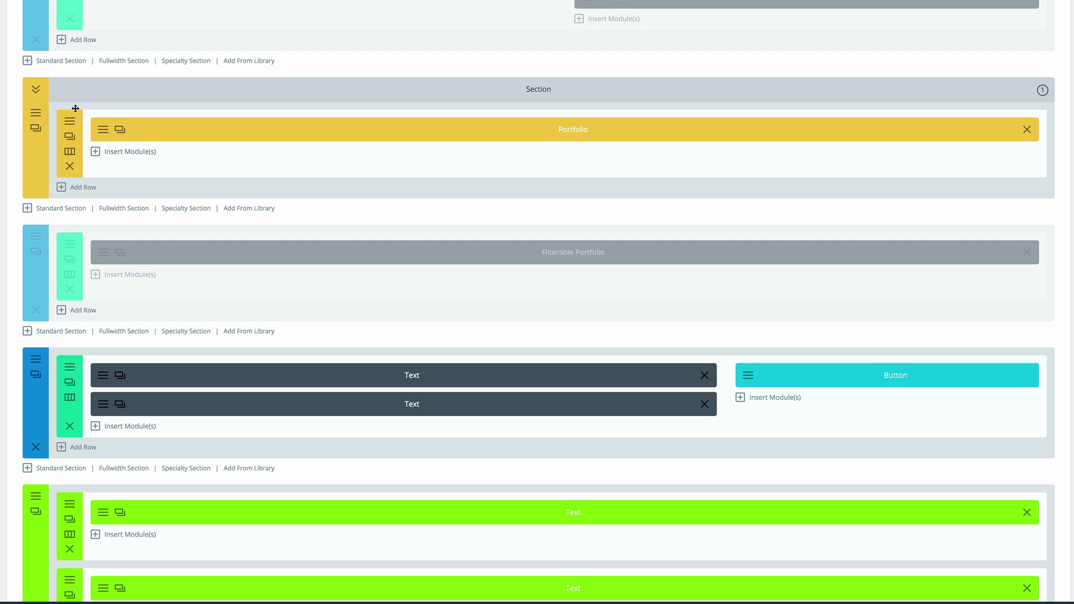
pyautogui.click(36, 91)
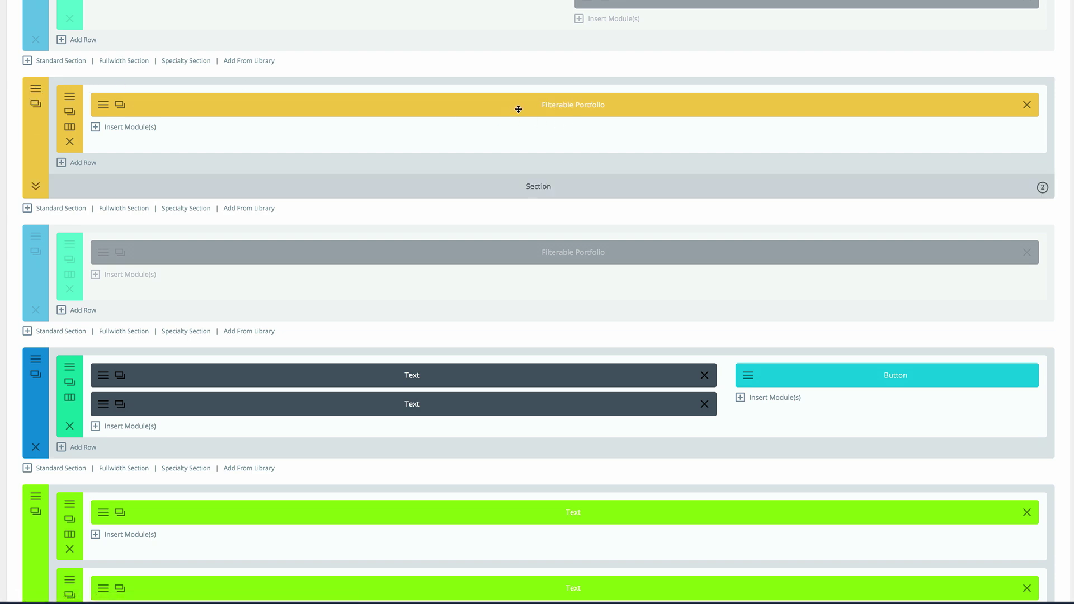
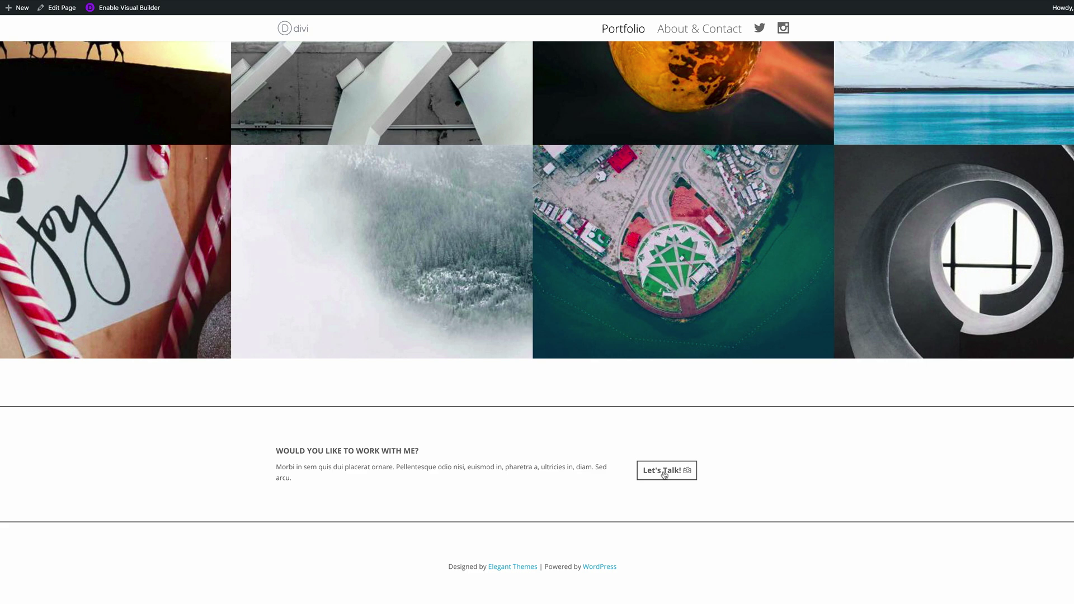
# - Follow the Let's Talk! button on the live Portfolio page and try the contact page it leads to
pyautogui.click(664, 473)
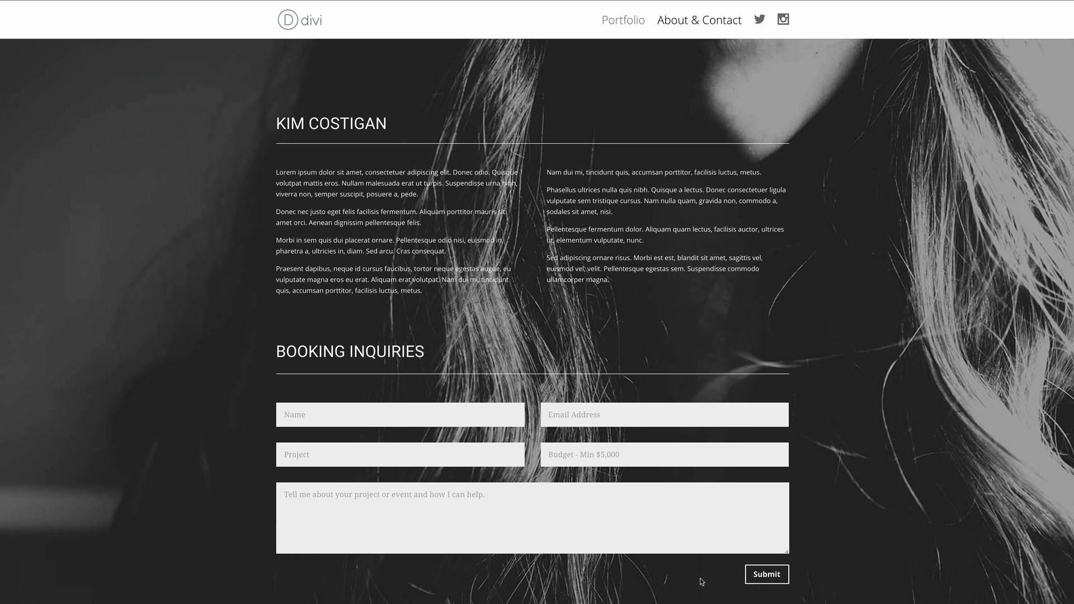
pyautogui.click(709, 505)
pyautogui.click(726, 470)
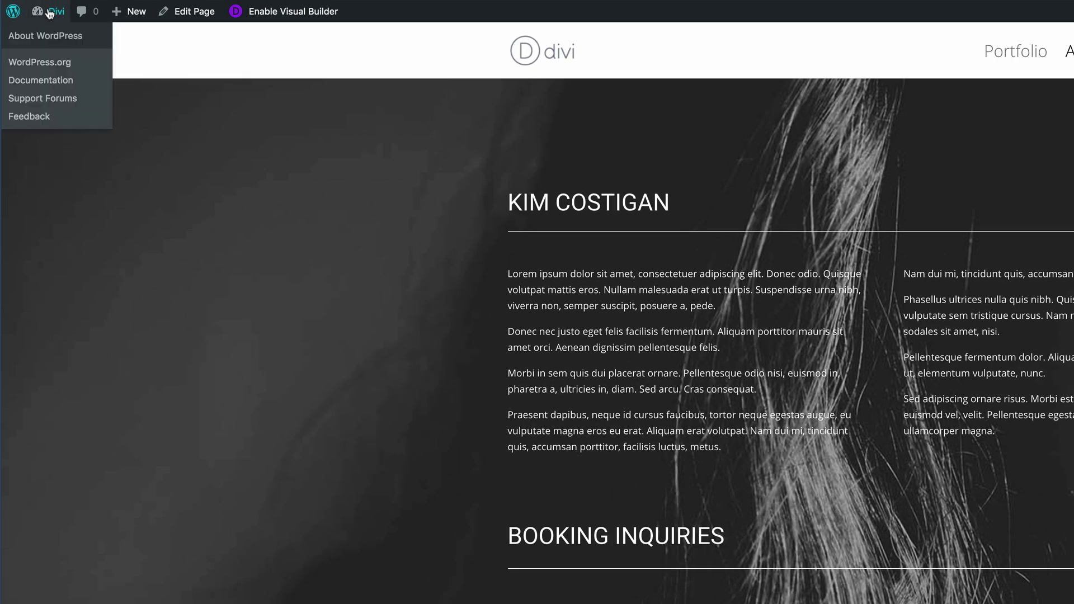
# - Return to the WordPress dashboard and open the Portfolio front page for editing from the list of pages
pyautogui.moveTo(49, 13)
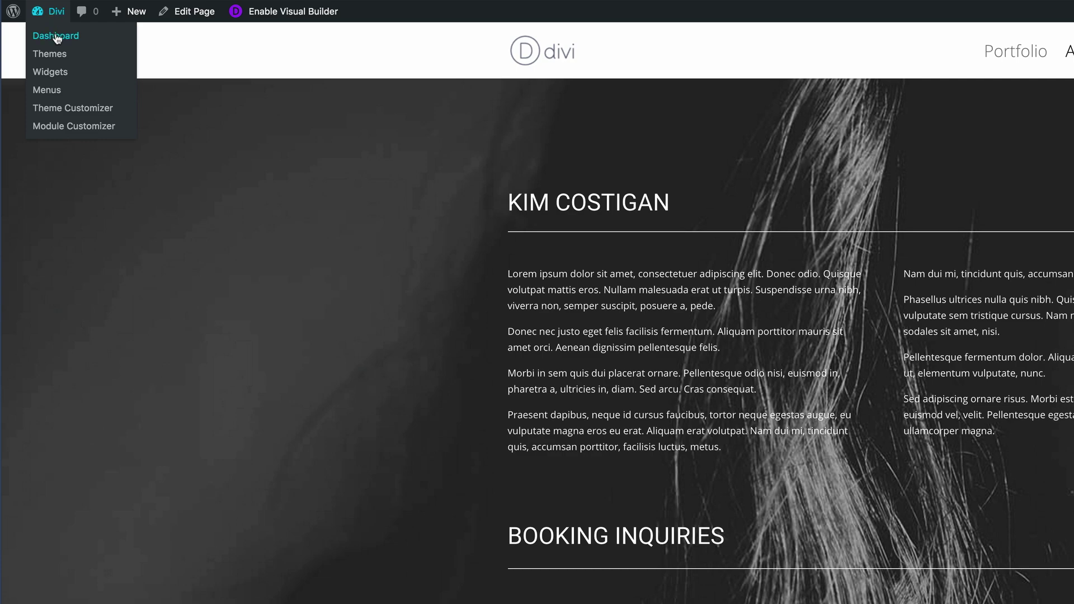
pyautogui.click(56, 37)
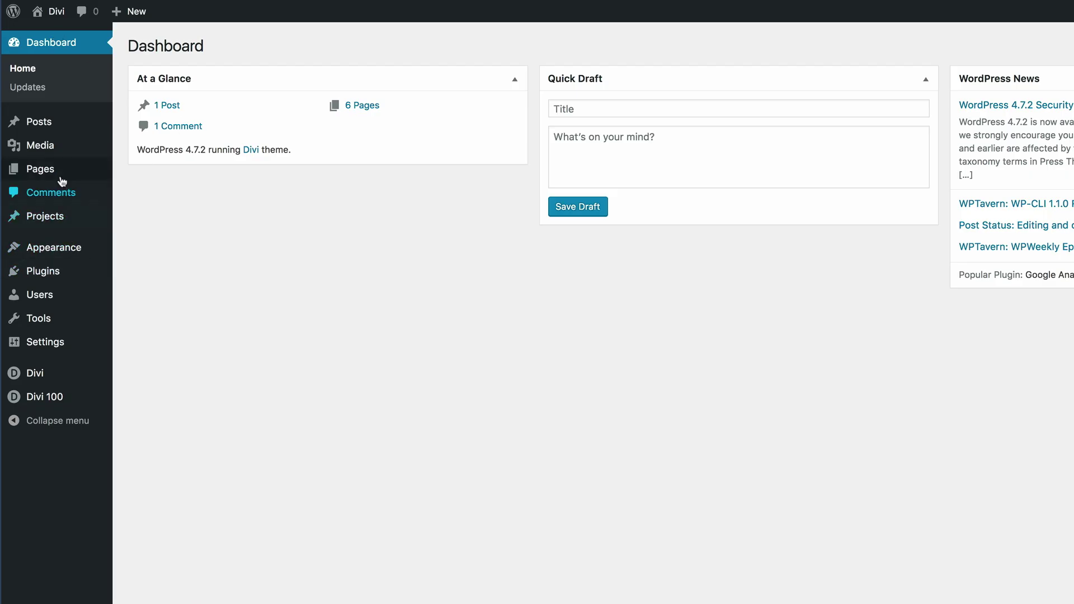
pyautogui.moveTo(52, 170)
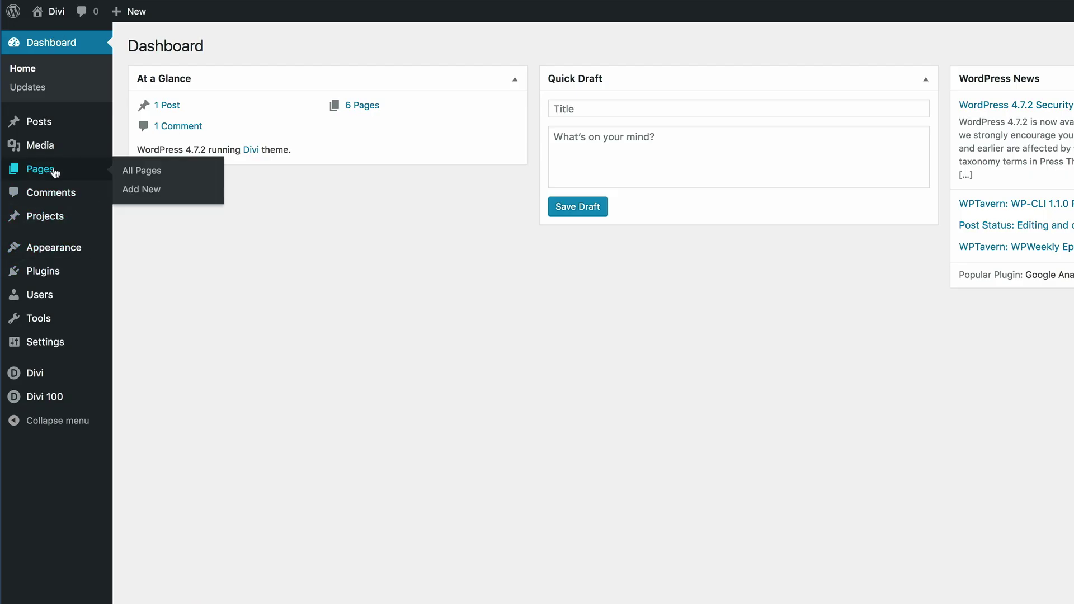
pyautogui.click(148, 173)
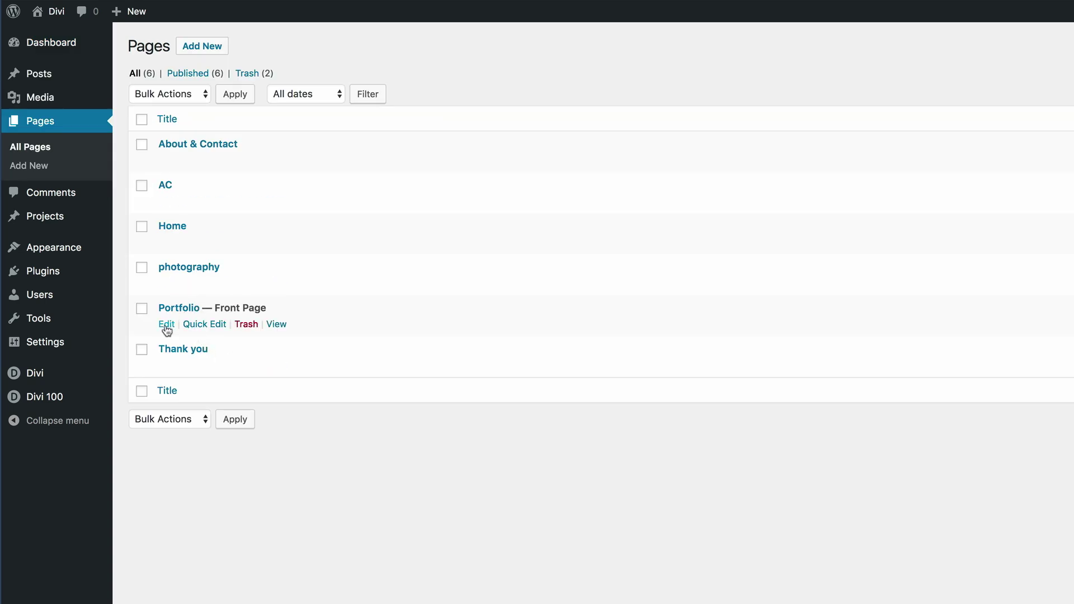
pyautogui.click(167, 327)
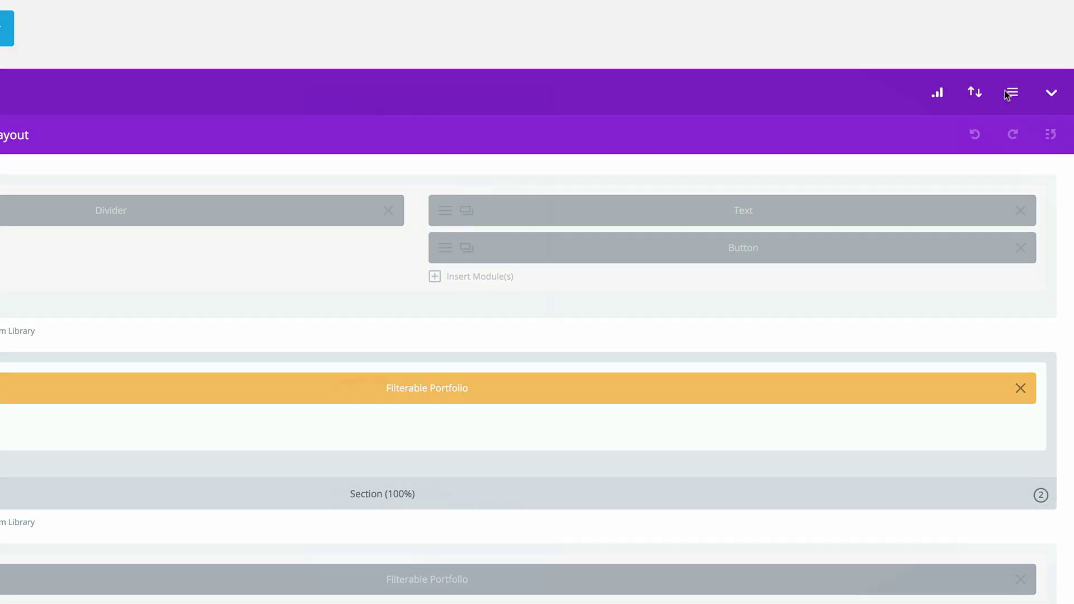
# - Enable shortcode tracking in the Divi Builder settings, copy the tracking shortcode, and save the settings and the Portfolio page
pyautogui.click(1010, 93)
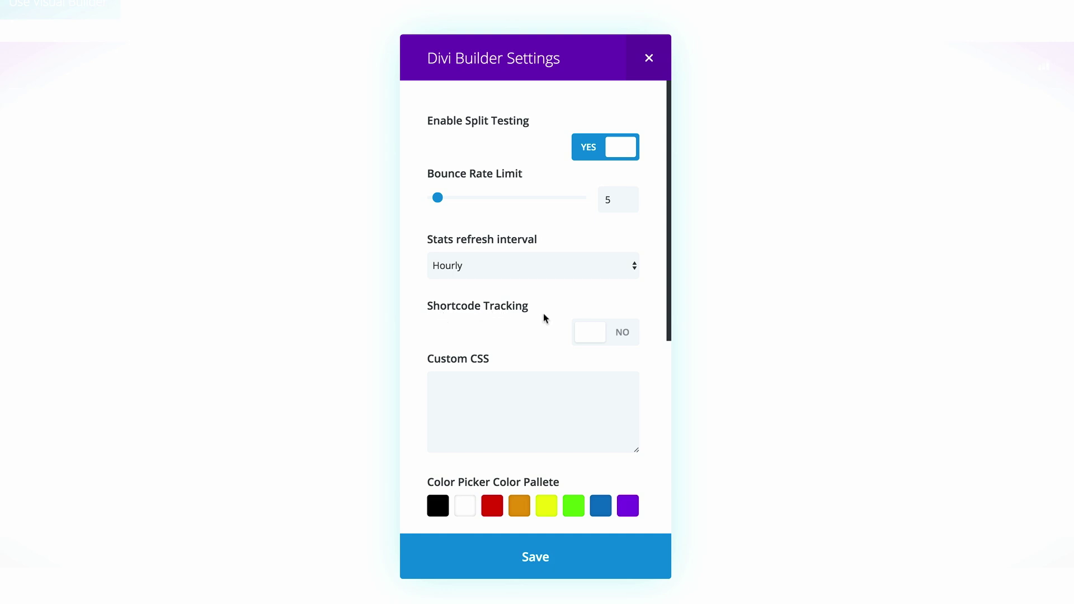
pyautogui.click(622, 335)
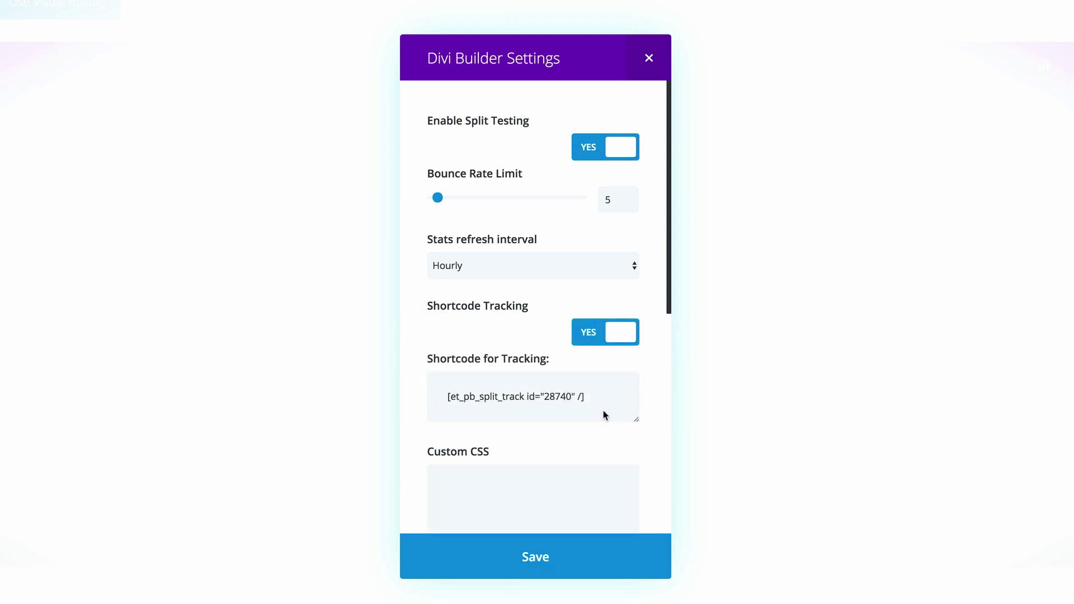
pyautogui.moveTo(594, 398); pyautogui.dragTo(438, 381)
pyautogui.hotkey('ctrl', 'c')
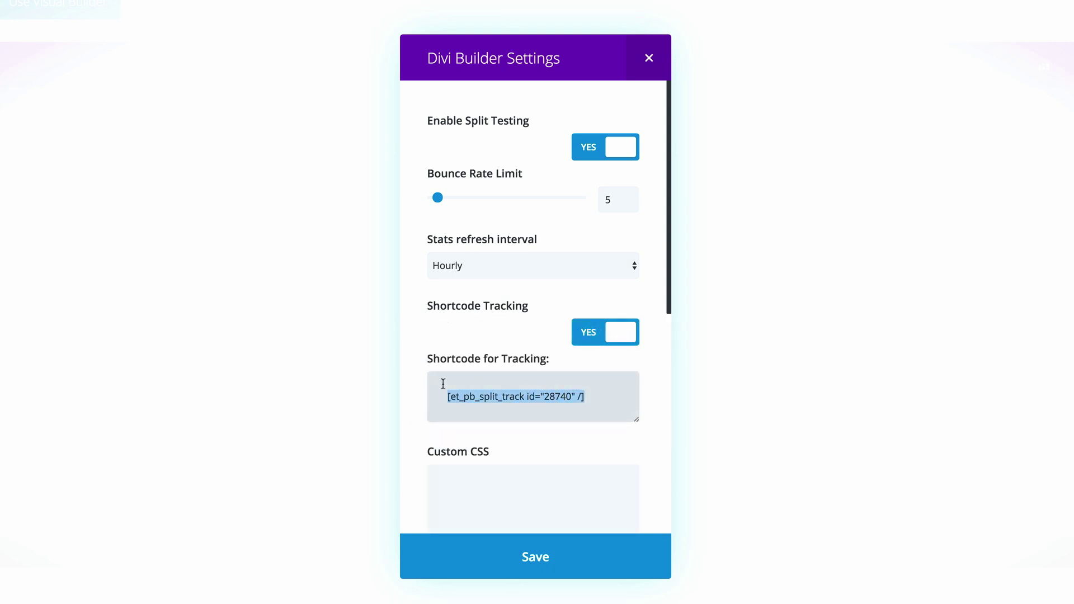
pyautogui.click(535, 558)
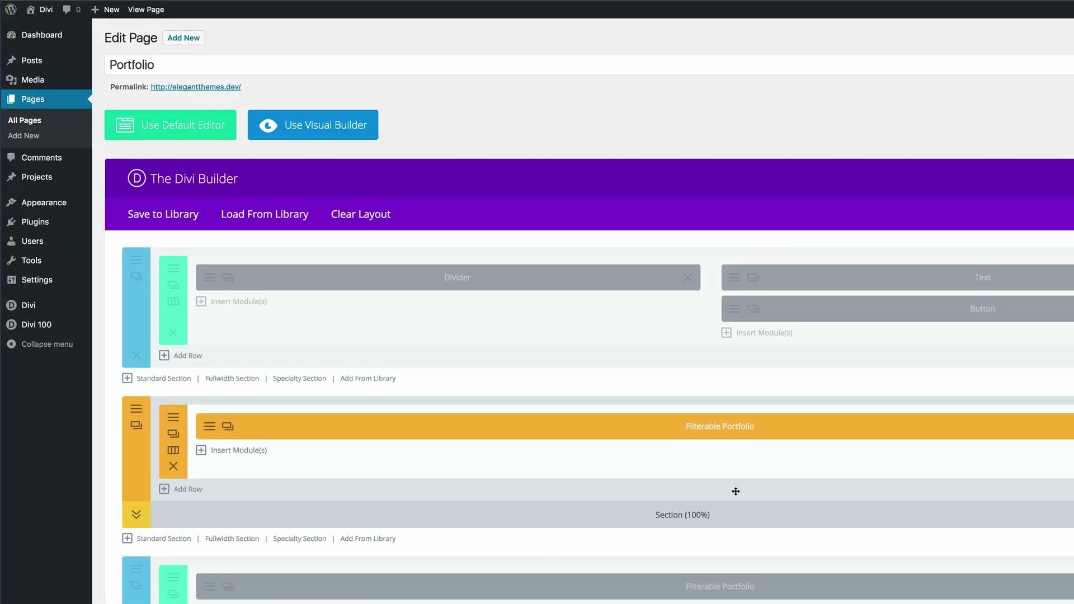
pyautogui.click(1036, 291)
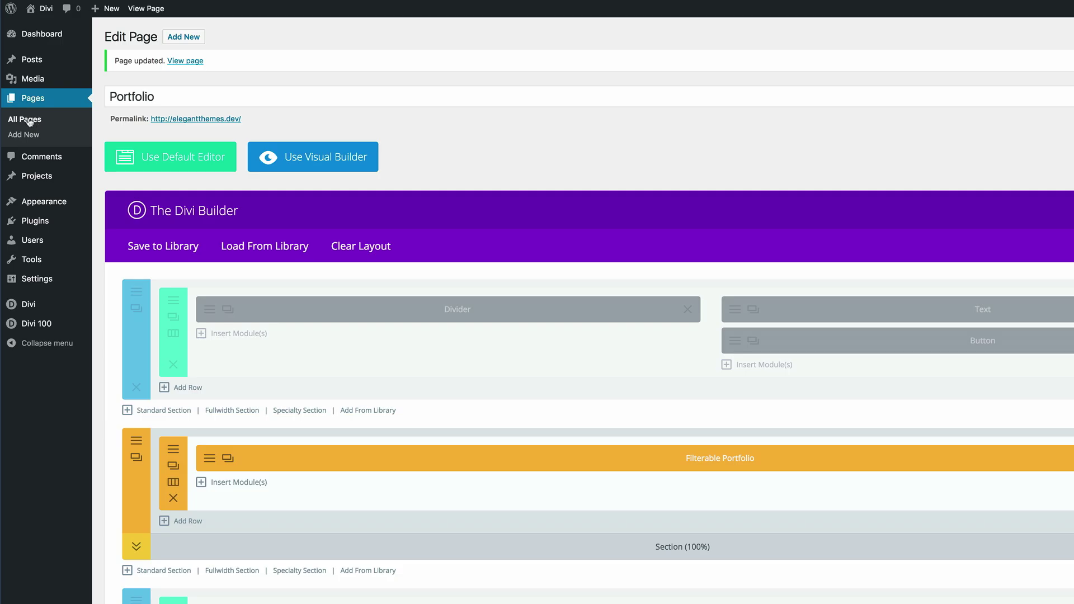
# - Open the Thank you page for editing from the list of all pages
pyautogui.click(30, 121)
pyautogui.moveTo(170, 121)
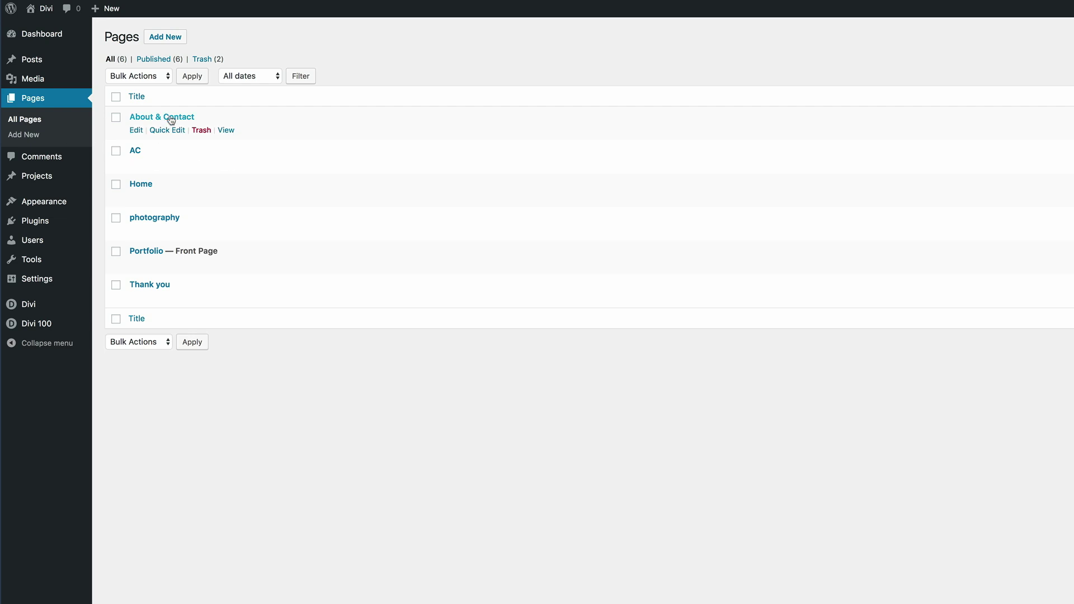
pyautogui.moveTo(155, 289)
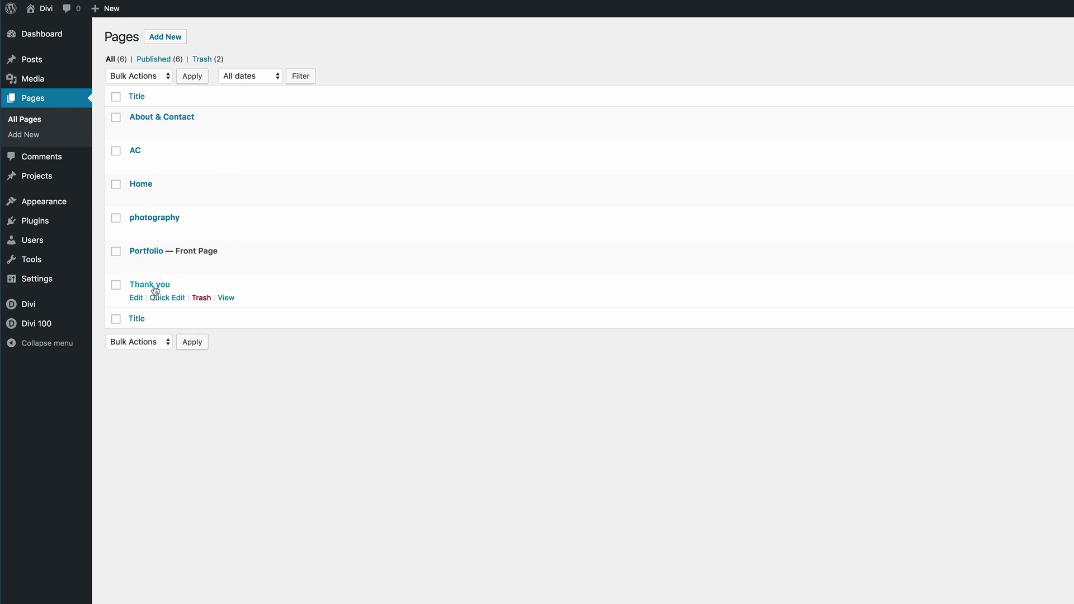
pyautogui.click(136, 298)
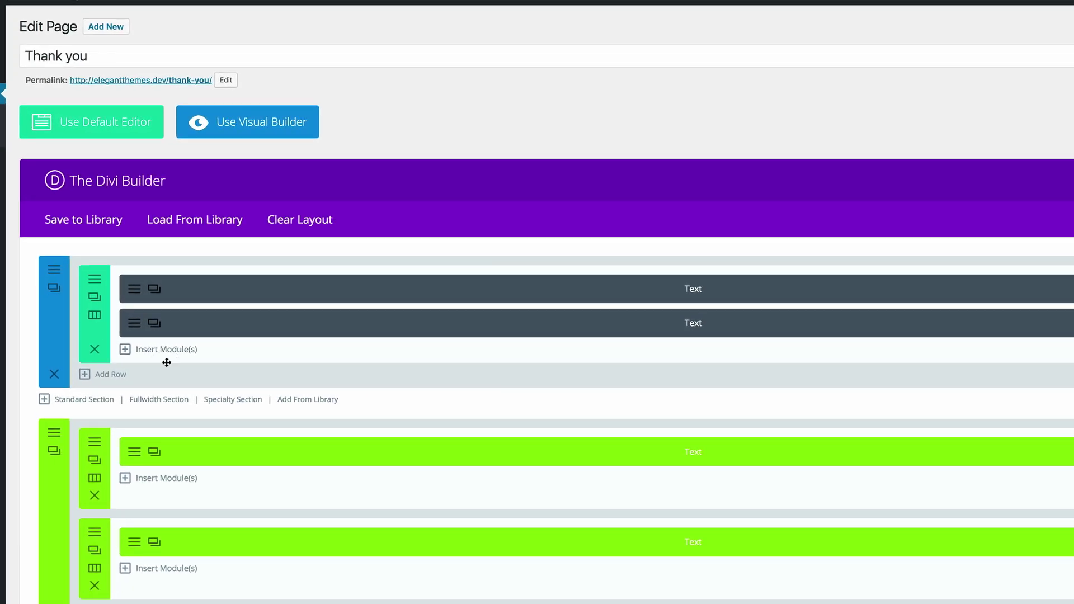
# - Duplicate the Thank you page's second Text module and replace the copy's content with the copied split test tracking shortcode
pyautogui.click(154, 325)
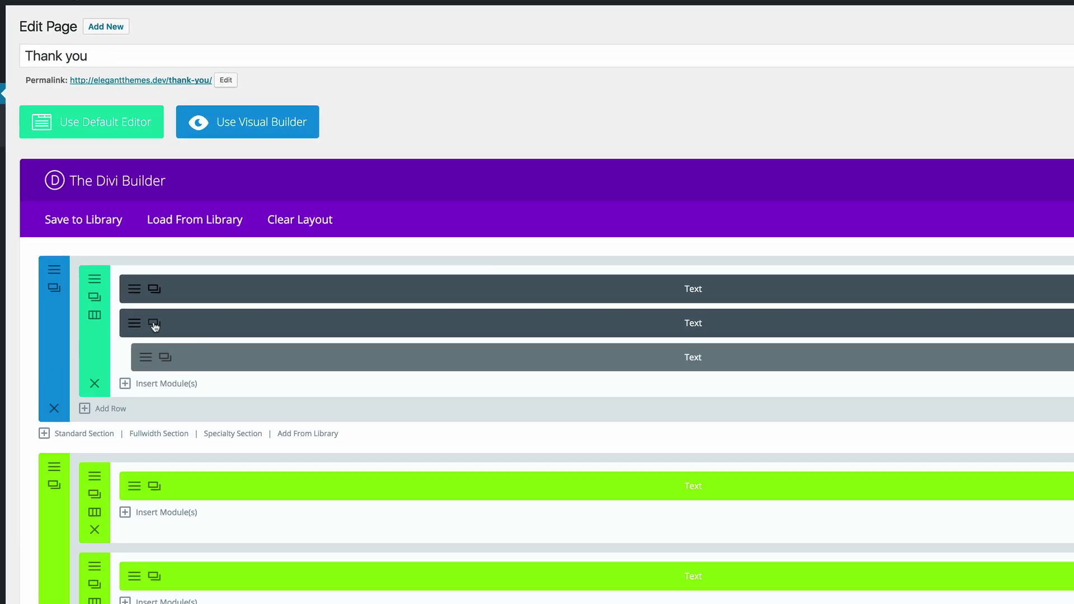
pyautogui.click(137, 359)
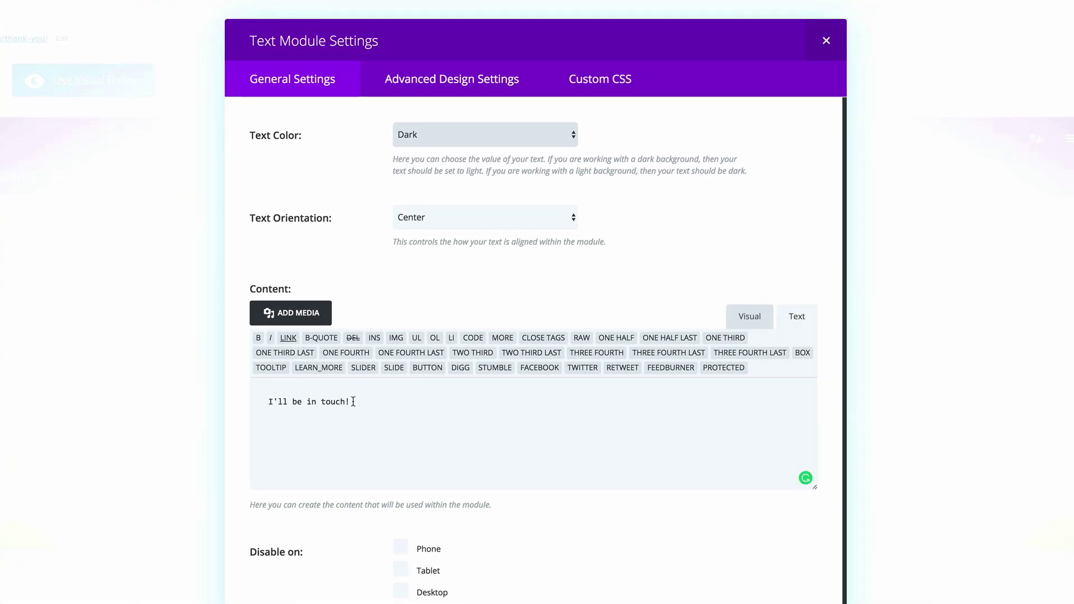
pyautogui.moveTo(353, 402); pyautogui.dragTo(229, 401)
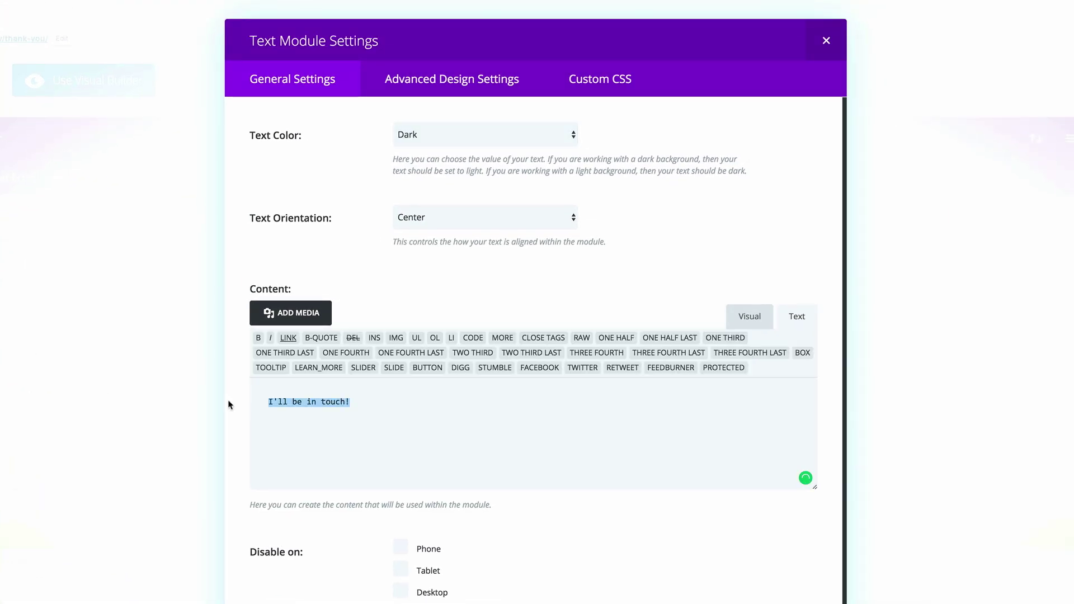
pyautogui.hotkey('ctrl', 'v')
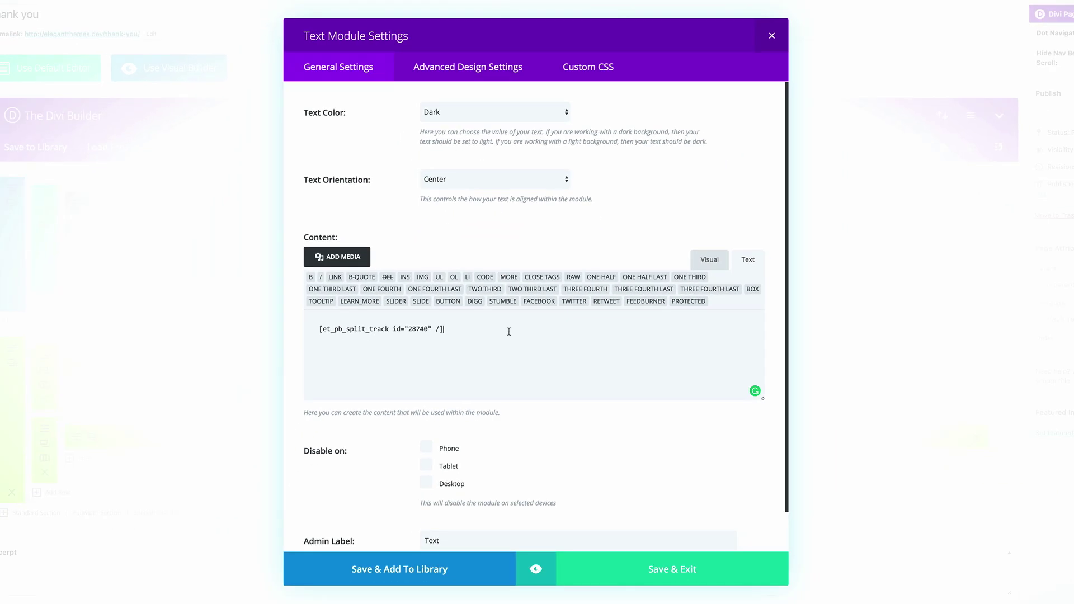
# - Set the duplicated module's admin label to "Tracking code", save the module and update the Thank you page
pyautogui.scroll(-2, 599, 479)
pyautogui.click(512, 494)
pyautogui.tripleClick(512, 494)
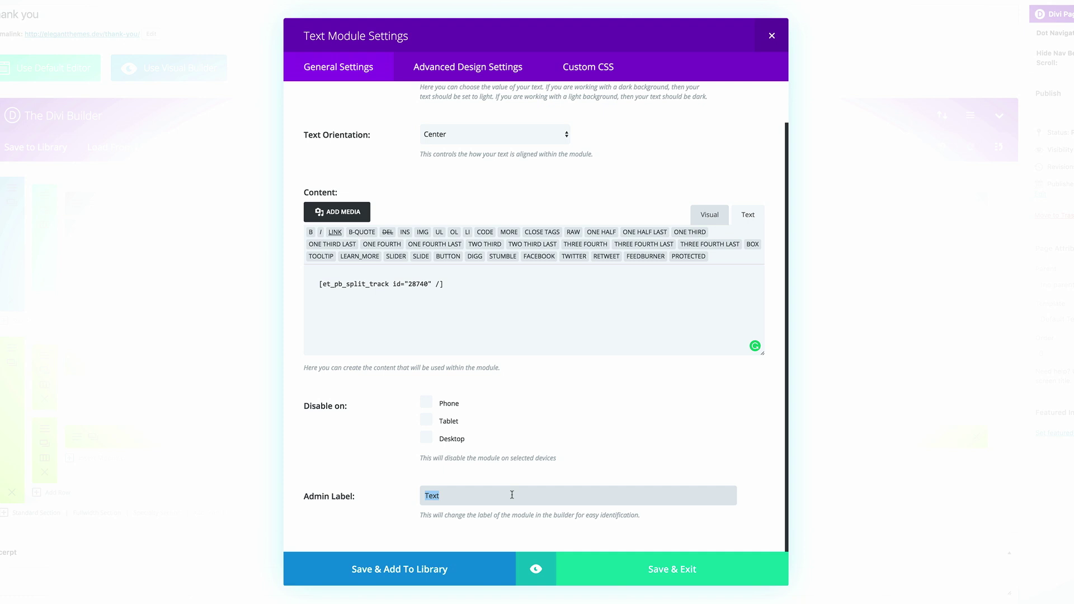
pyautogui.write('Trackin')
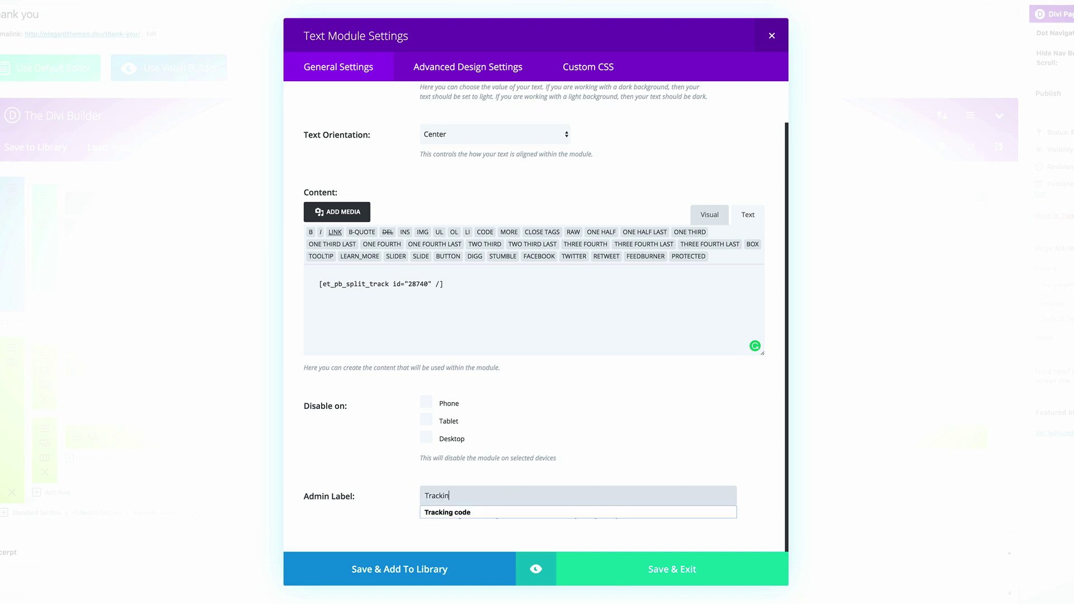
pyautogui.click(475, 512)
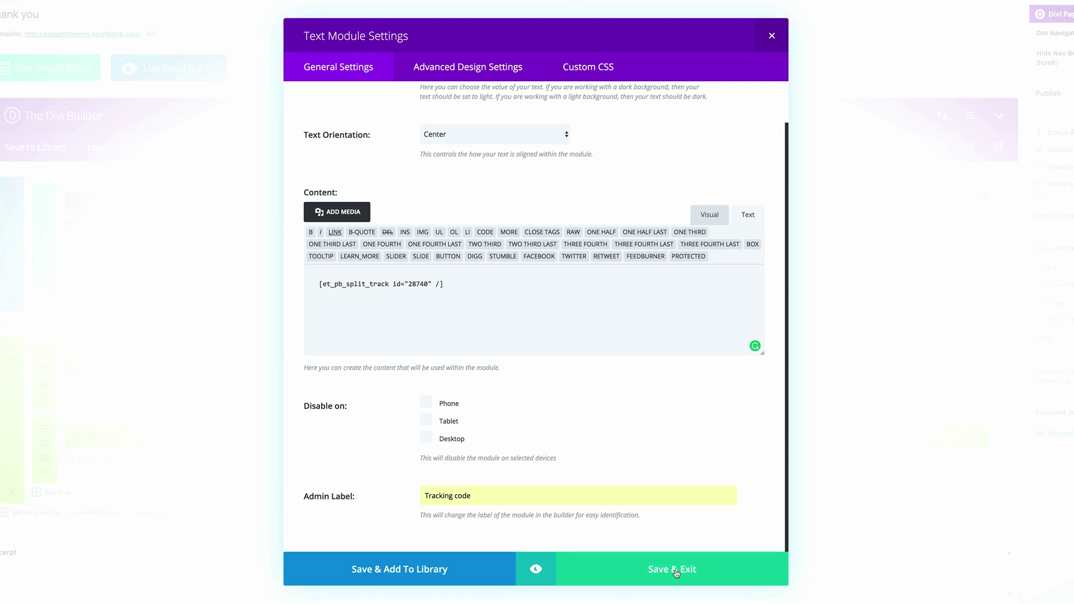
pyautogui.click(676, 572)
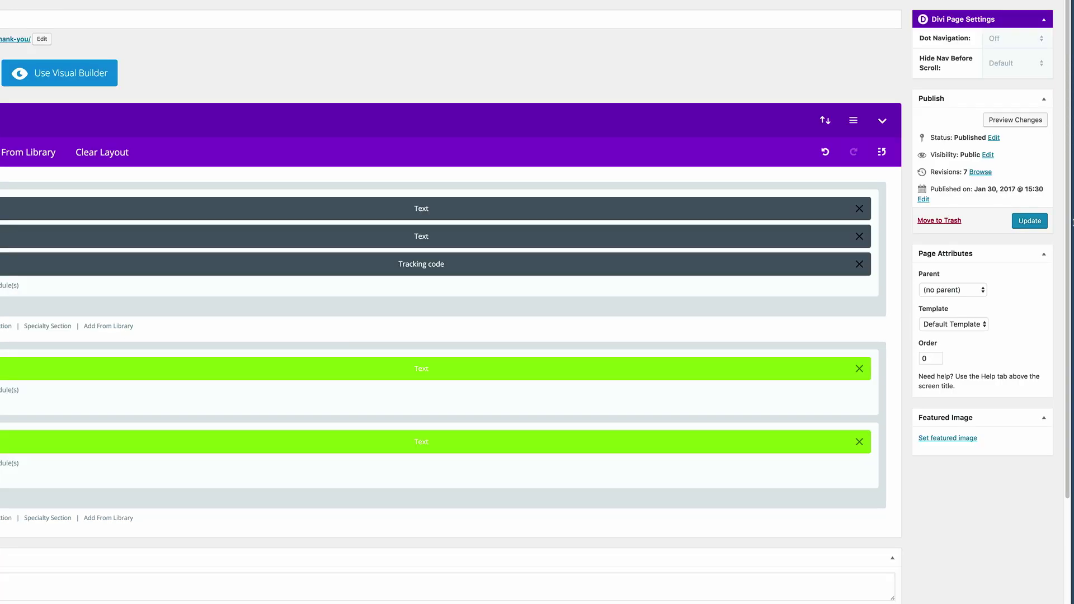
pyautogui.click(1031, 220)
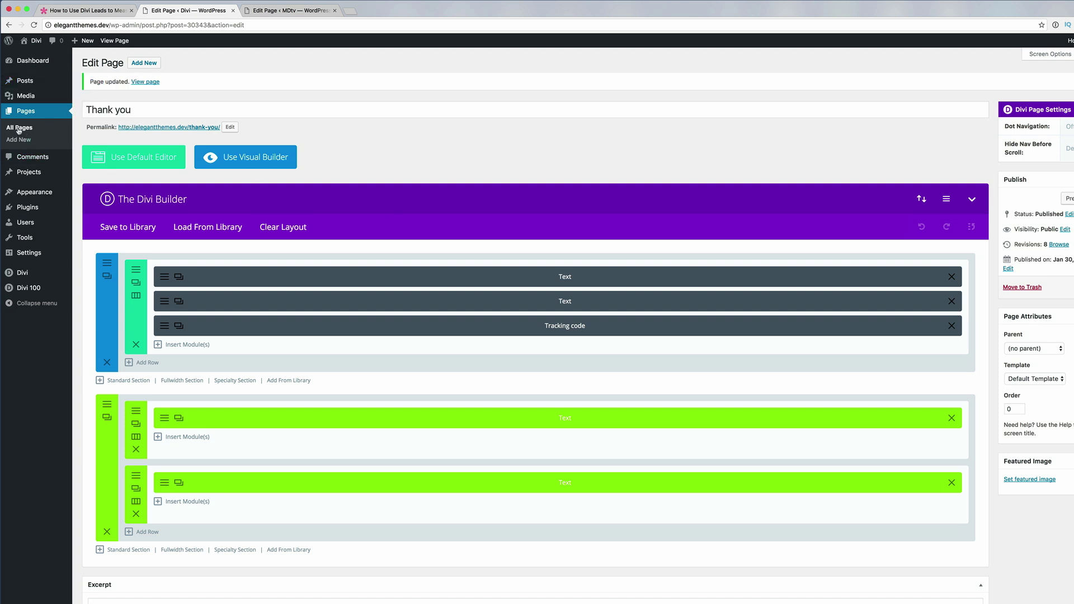
# - Visit the live Portfolio page and follow its Let's Talk! button to the About & Contact page
pyautogui.click(32, 56)
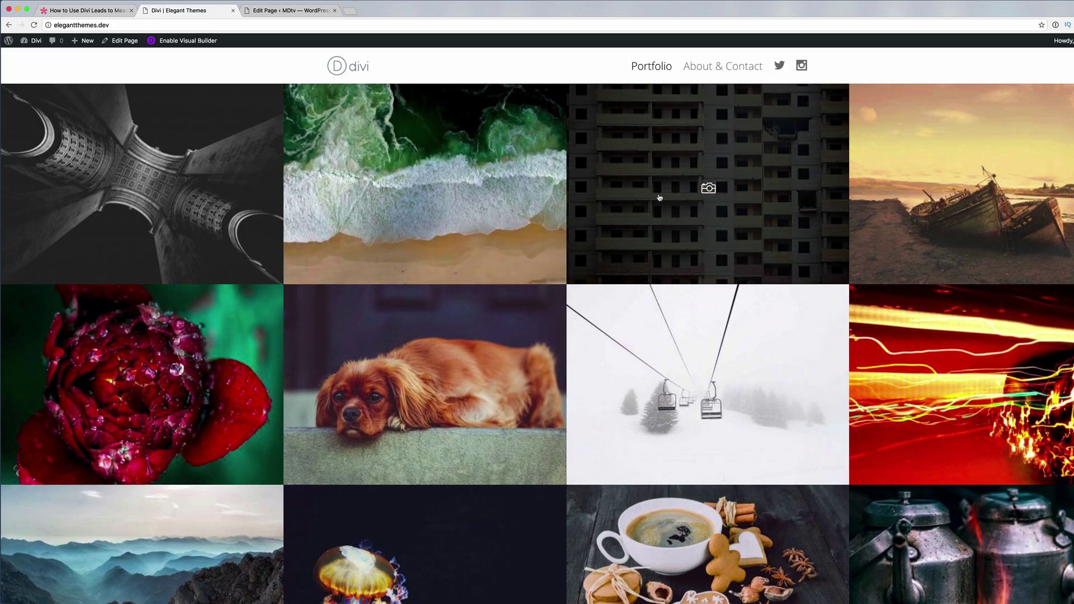
pyautogui.scroll(-12, 621, 423)
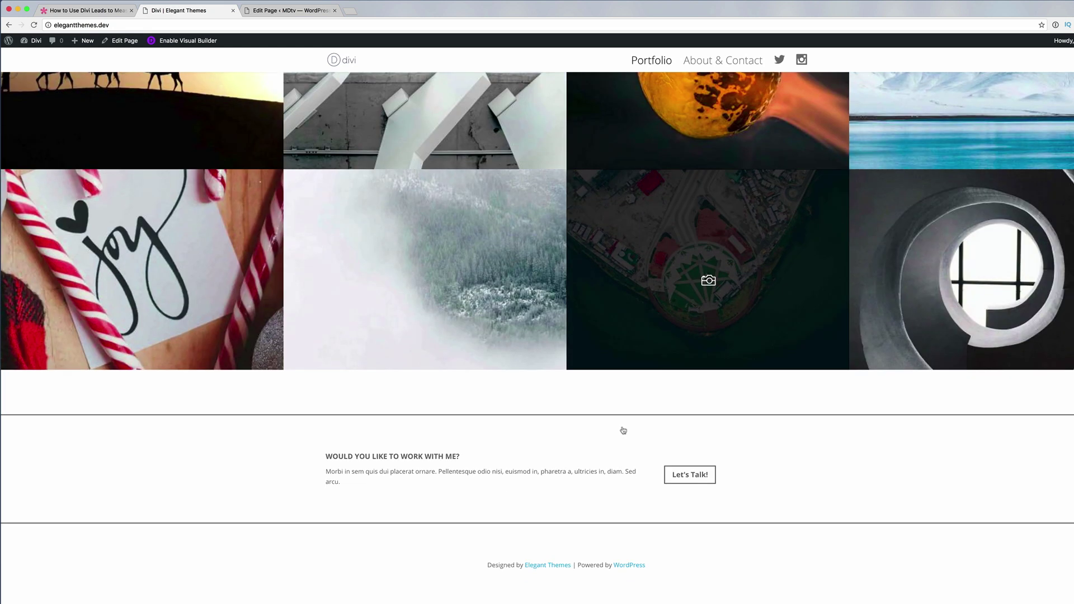
pyautogui.click(679, 476)
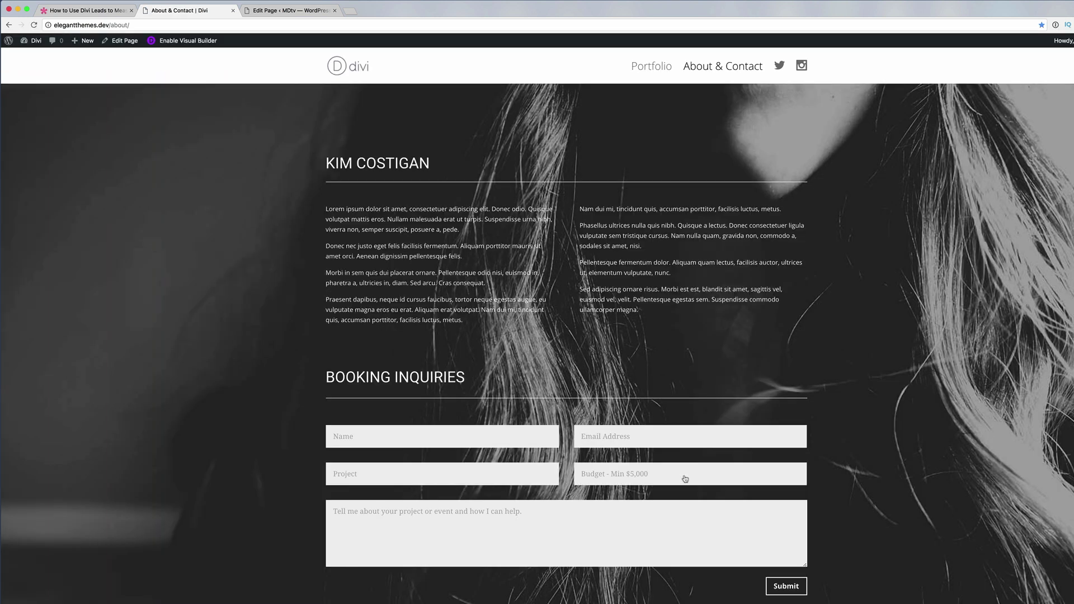
# - Fill in the booking inquiry with the contact's name and e-mail, project "photogphy", budget $10,000 and a short message, and submit it
pyautogui.click(497, 439)
pyautogui.write('mak')
pyautogui.click(479, 454)
pyautogui.click(481, 473)
pyautogui.write('photogphy')
pyautogui.press('Down')
pyautogui.press('Tab')
pyautogui.write('$')
pyautogui.press('Down')
pyautogui.press('Tab')
pyautogui.write('no')
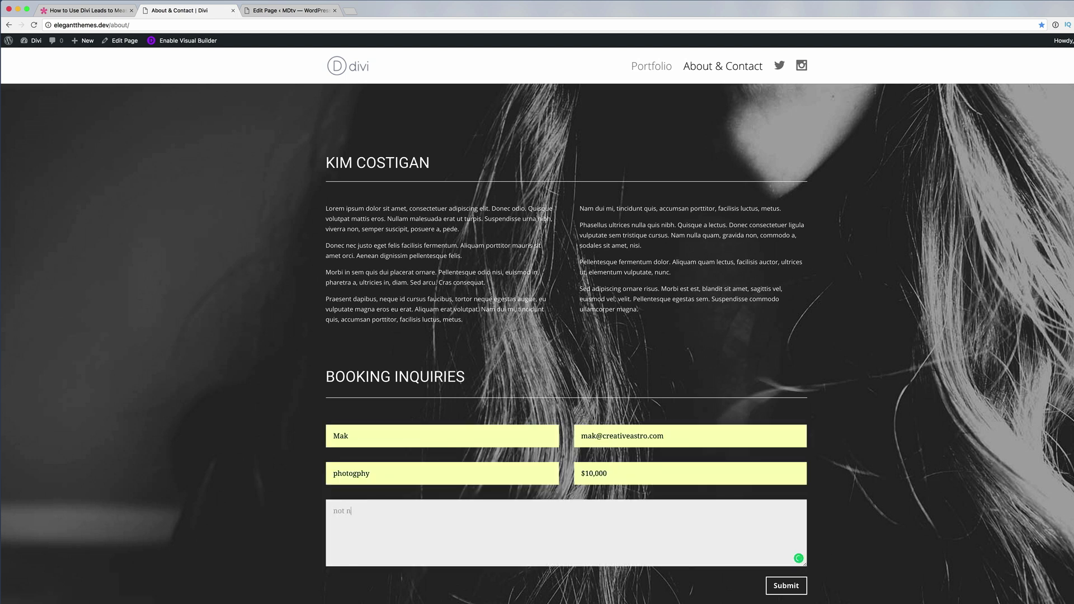
pyautogui.click(786, 586)
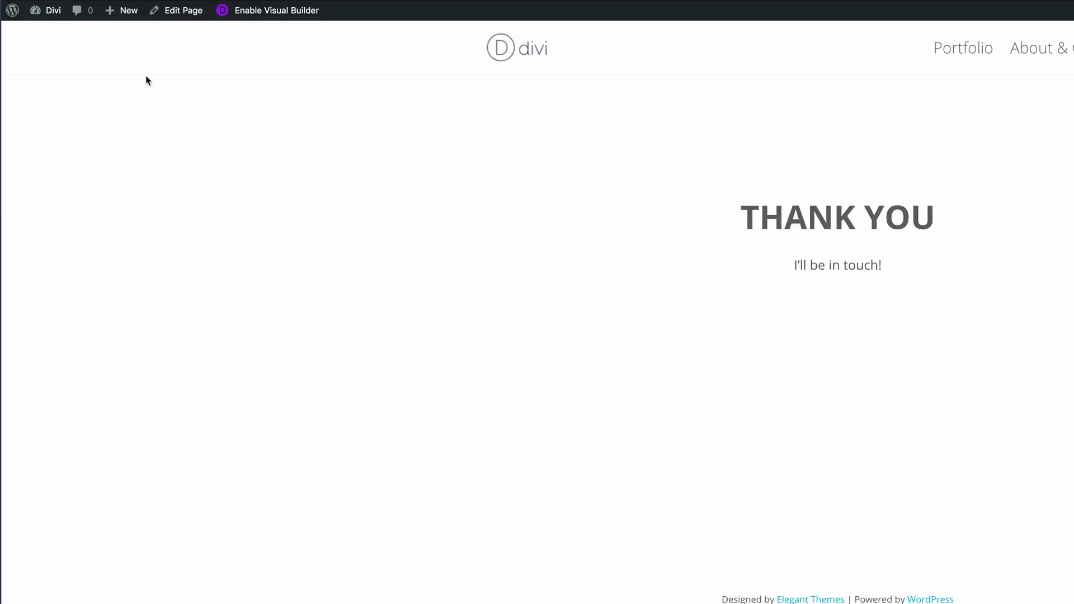
# - Go back from the live thank-you page to the WordPress dashboard and open the Portfolio front page for editing
pyautogui.moveTo(56, 17)
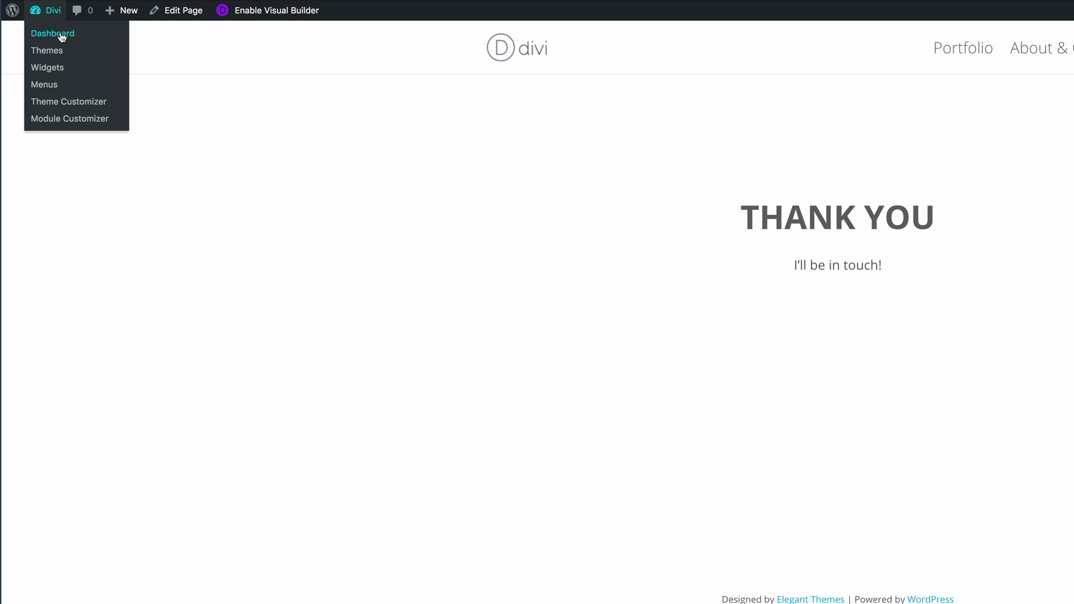
pyautogui.click(62, 37)
pyautogui.moveTo(40, 163)
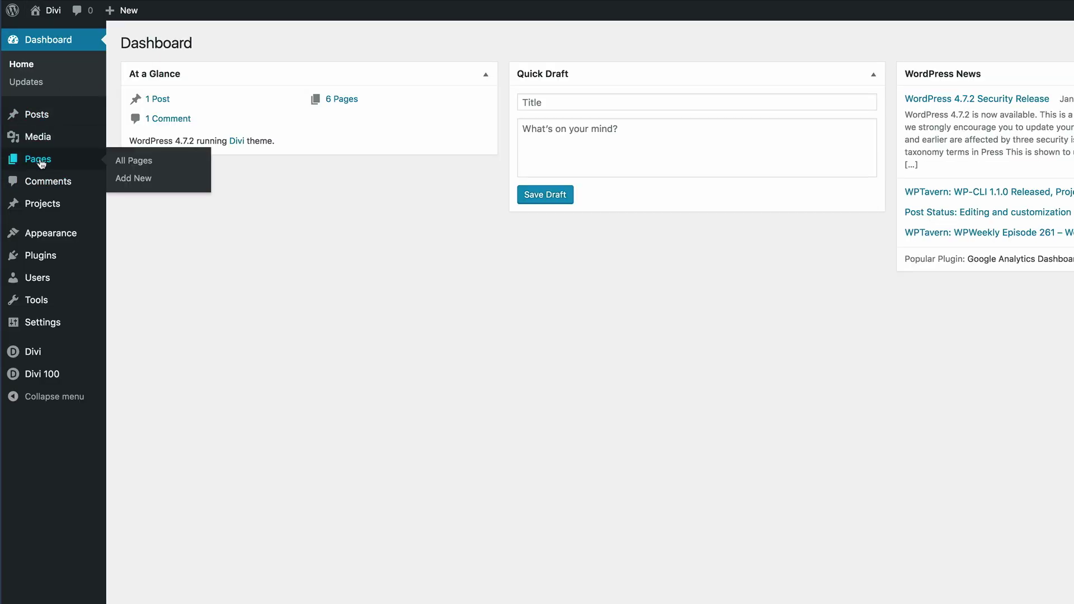
pyautogui.click(147, 164)
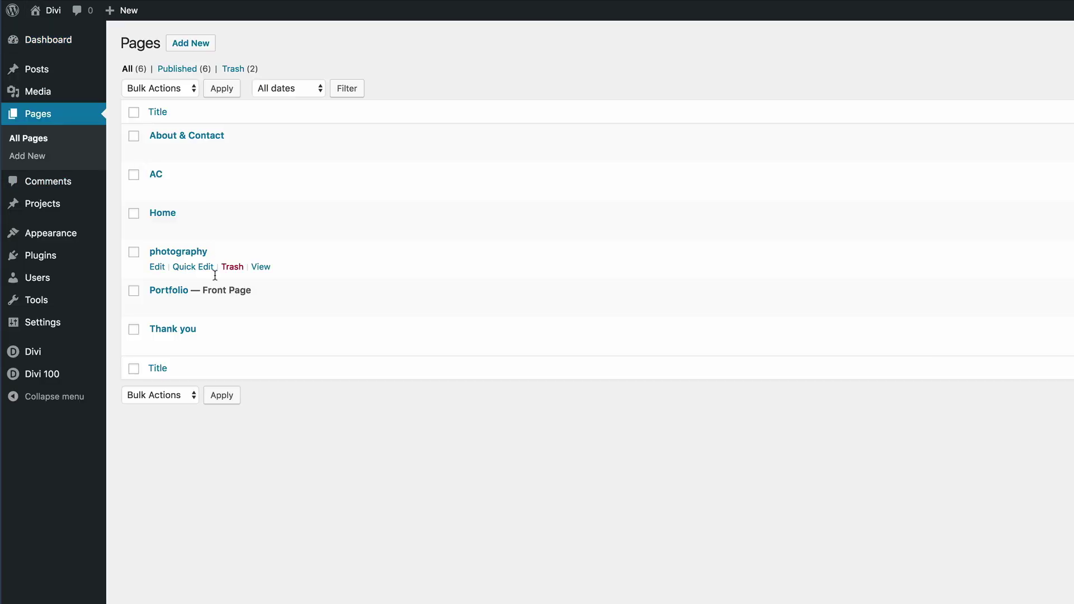
pyautogui.click(159, 306)
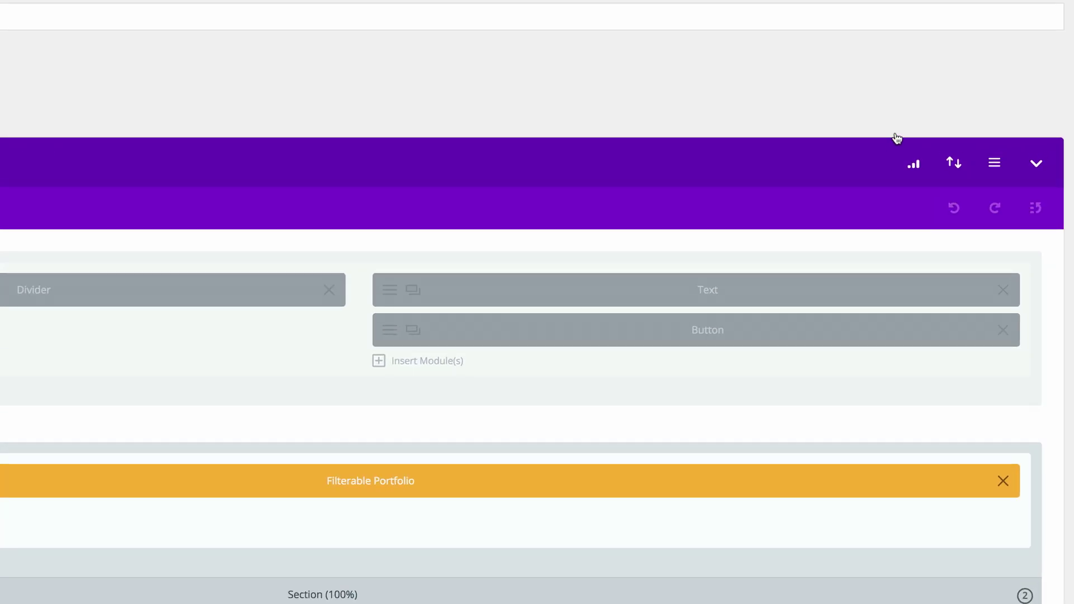
# - Examine the split testing statistics for clicks, reads, bounces, goal engagement and shortcode conversions over the last 24 hours
pyautogui.click(916, 167)
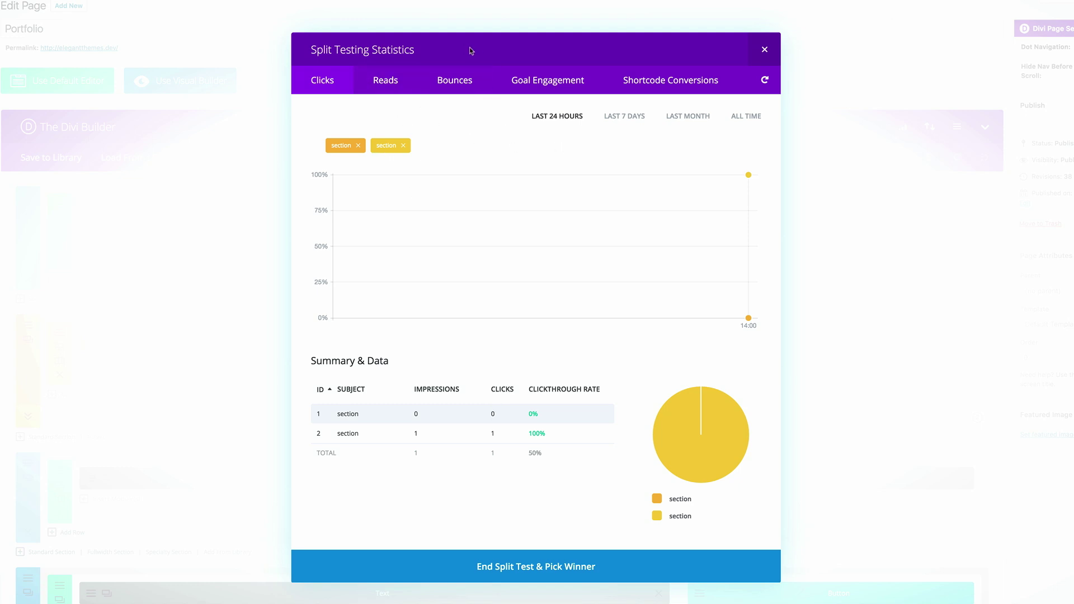
pyautogui.click(388, 83)
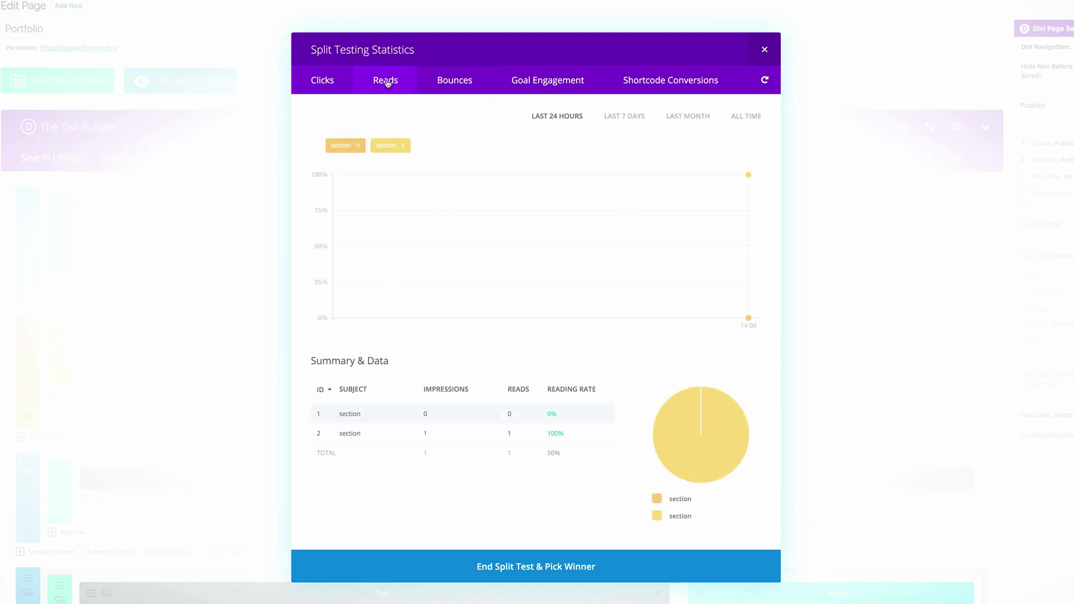
pyautogui.click(466, 82)
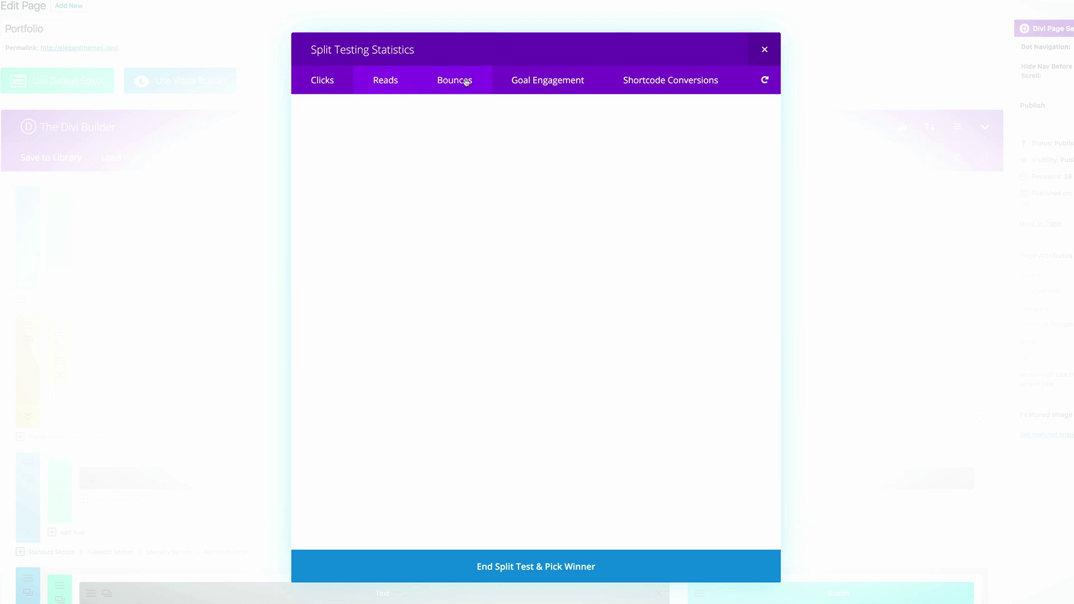
pyautogui.click(548, 83)
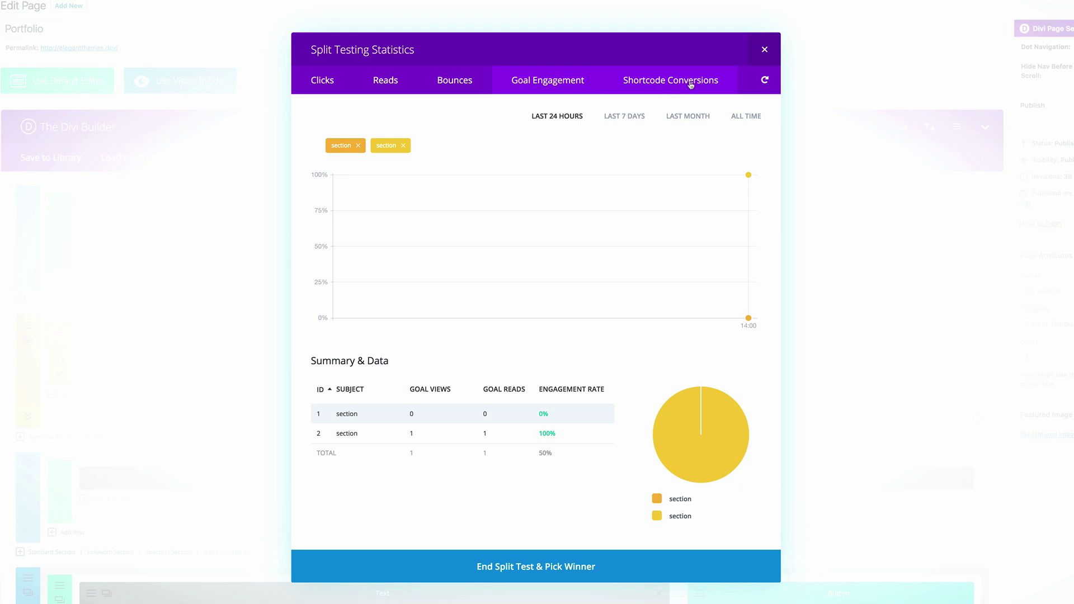
pyautogui.click(690, 84)
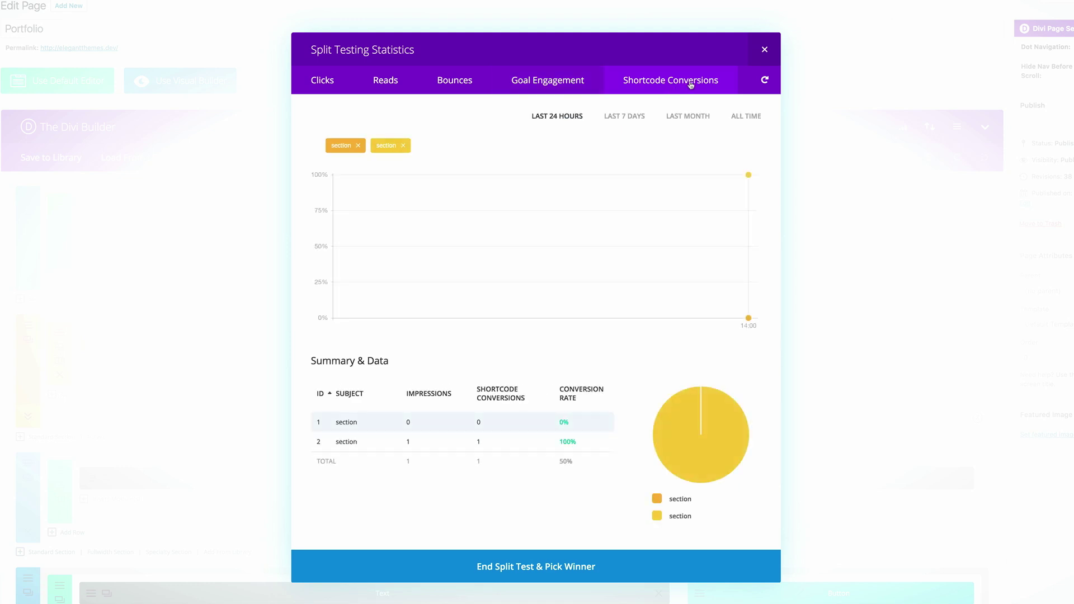